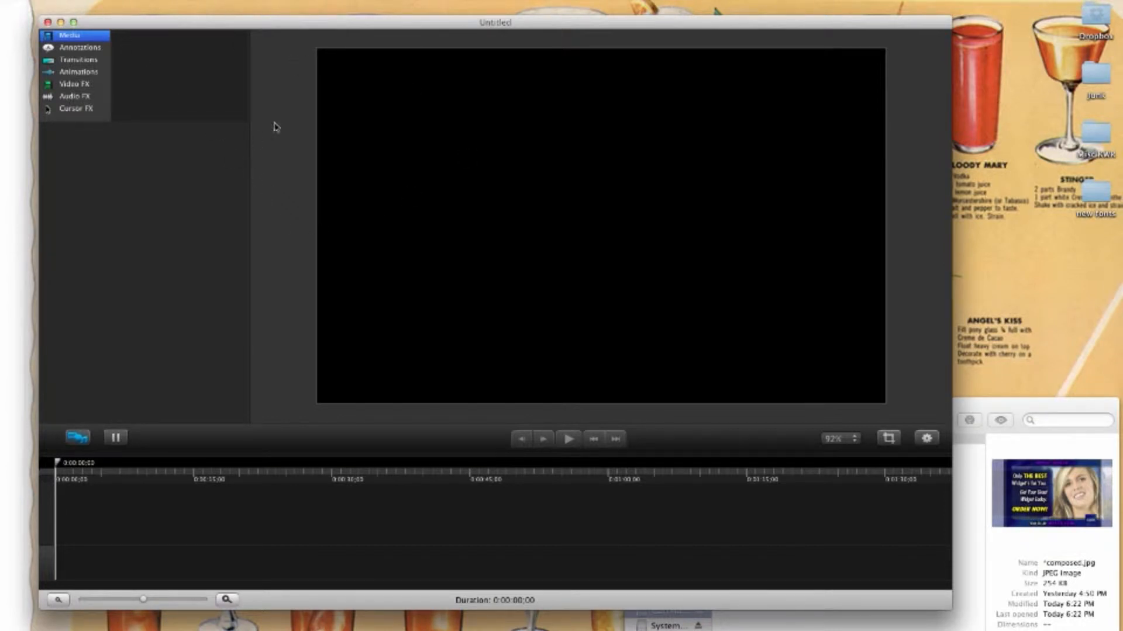
Set the project canvas to the YouTube HD/1080p (1920x1080) preset and apply it.
left_click(80, 0)
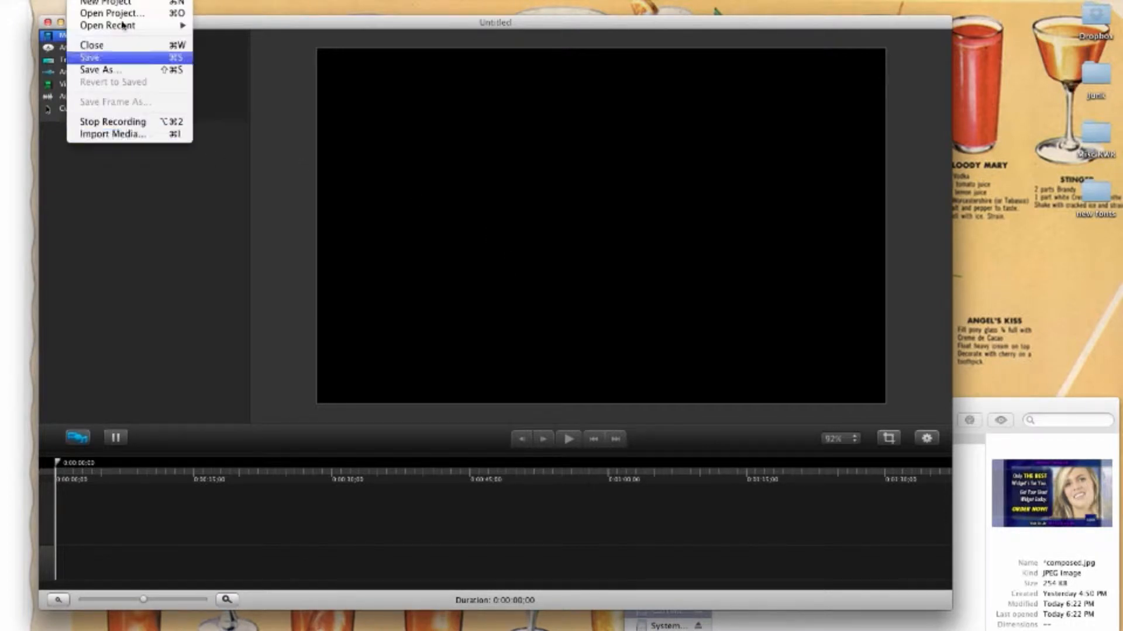
mouse_move(108, 0)
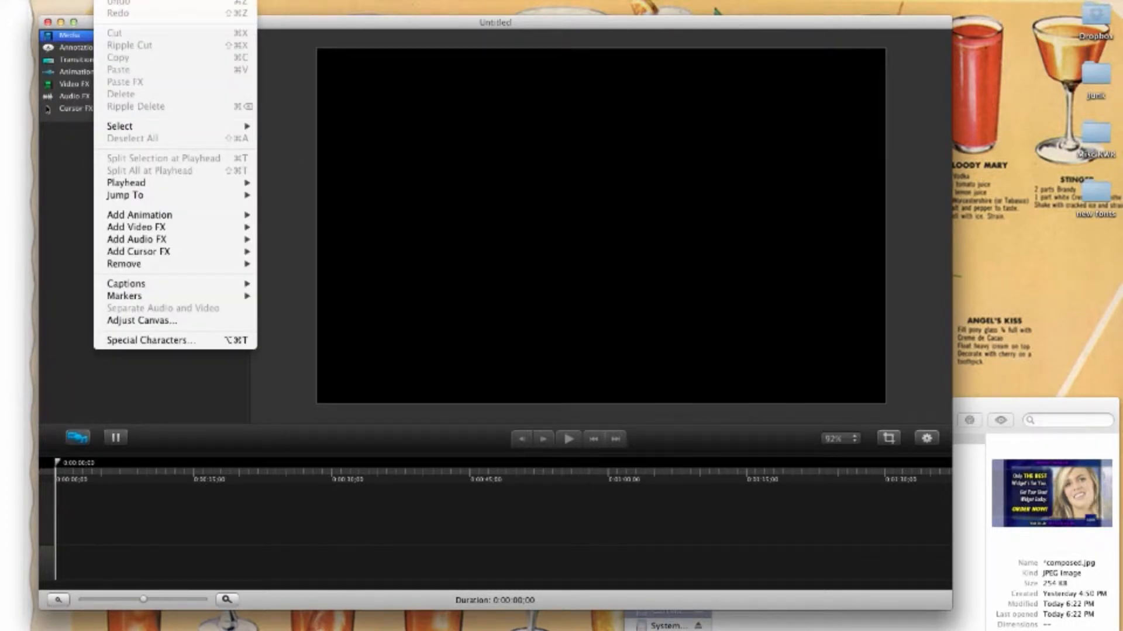
left_click(140, 321)
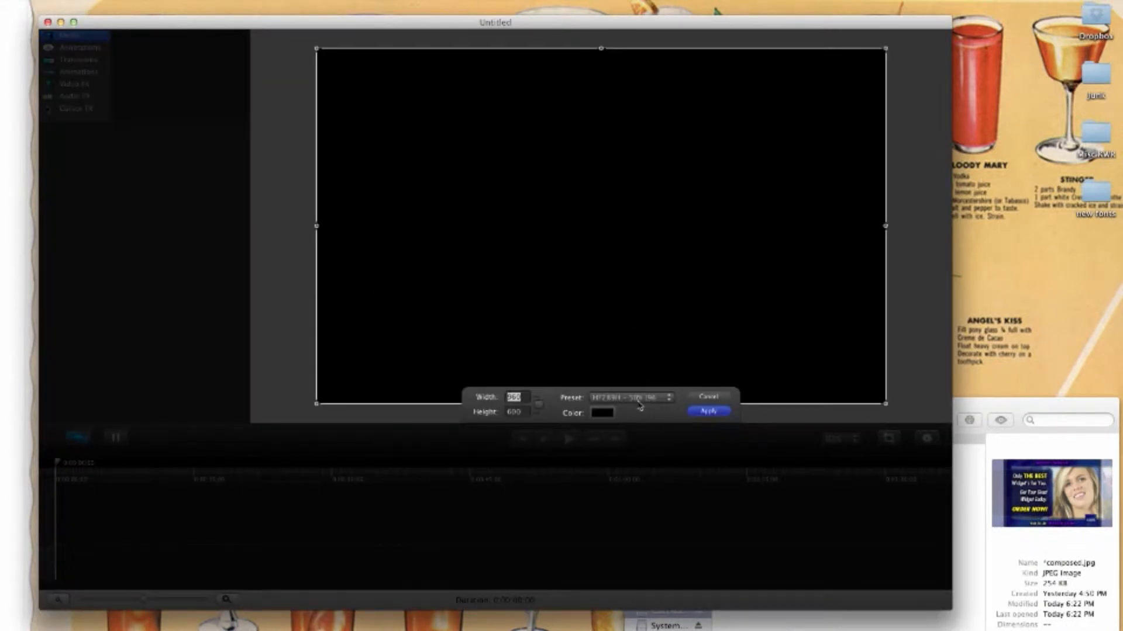
left_click(639, 401)
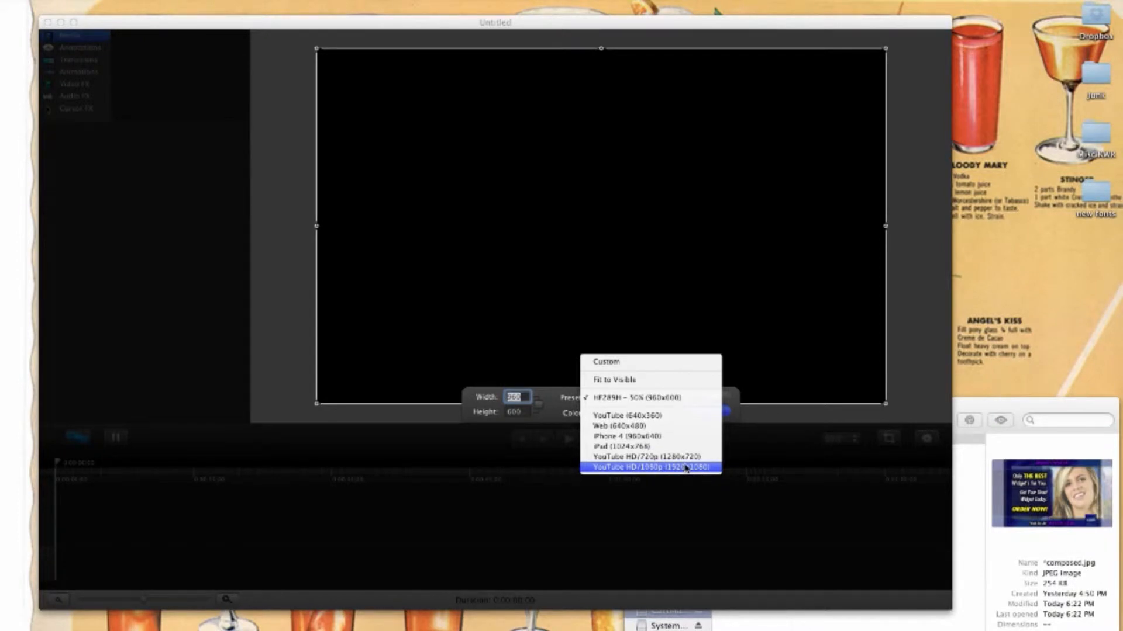
left_click(686, 467)
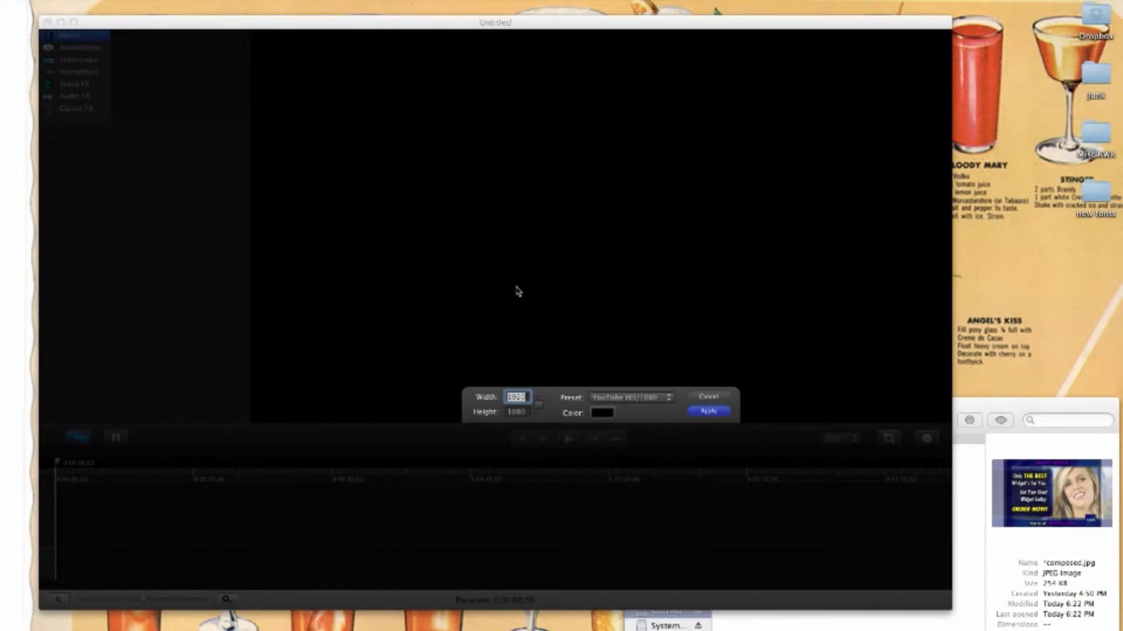
left_click(706, 412)
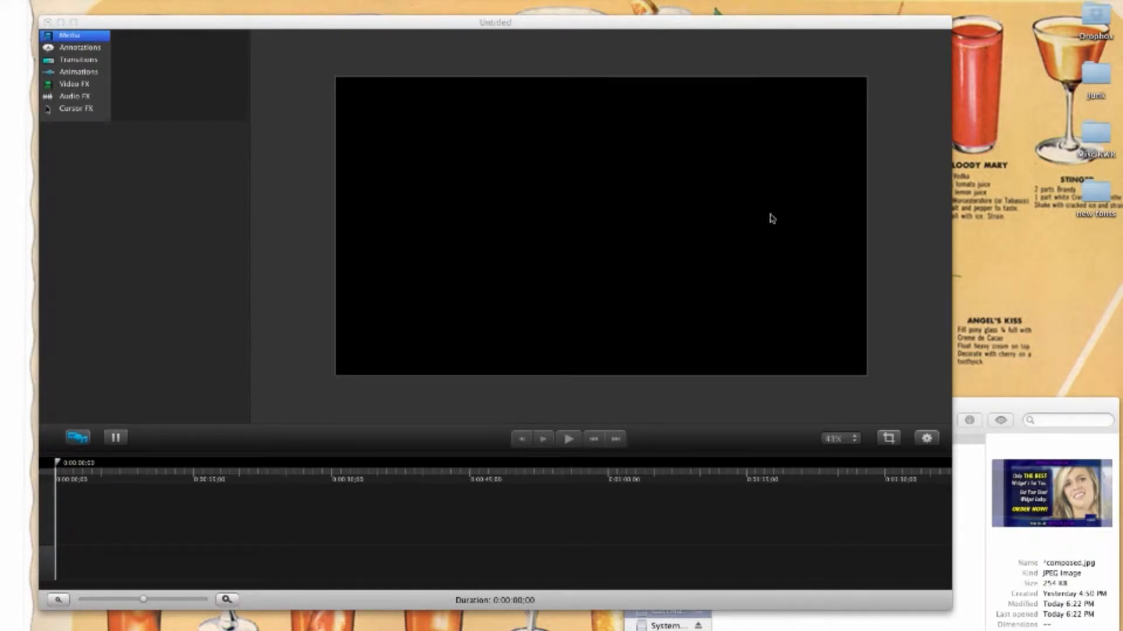
Import *composed.jpg, bkgrnd.png, frgrnd.png and WG Logo+URL NoBubble mdrez.jpg from the TintedGlass folder in Finder into the project media.
left_click(1031, 405)
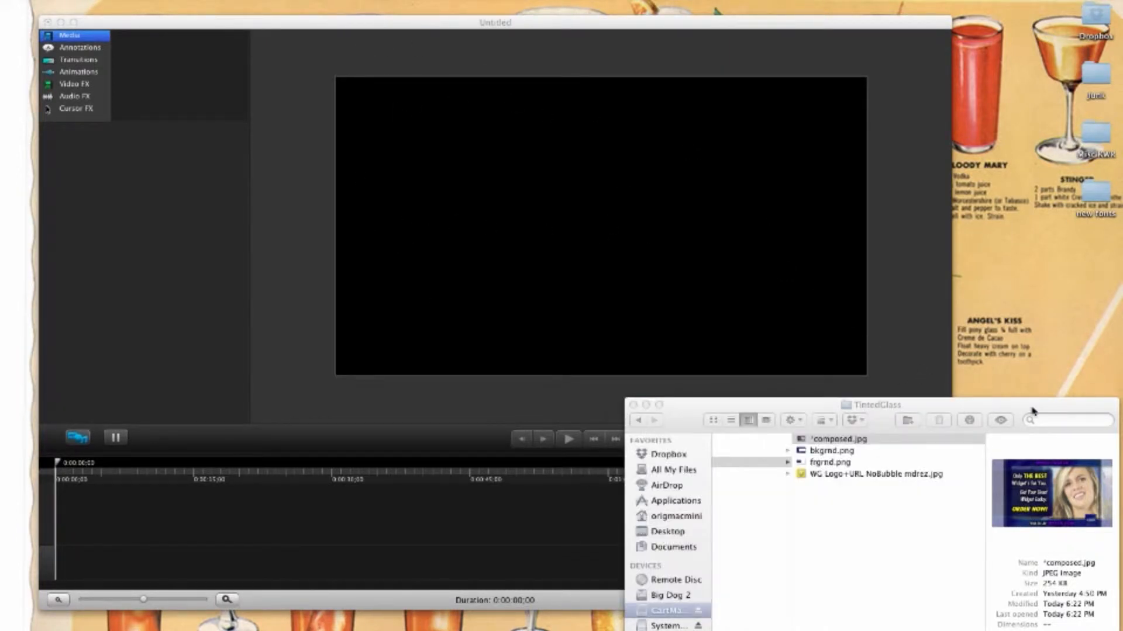
left_click_drag(836, 492, 811, 454)
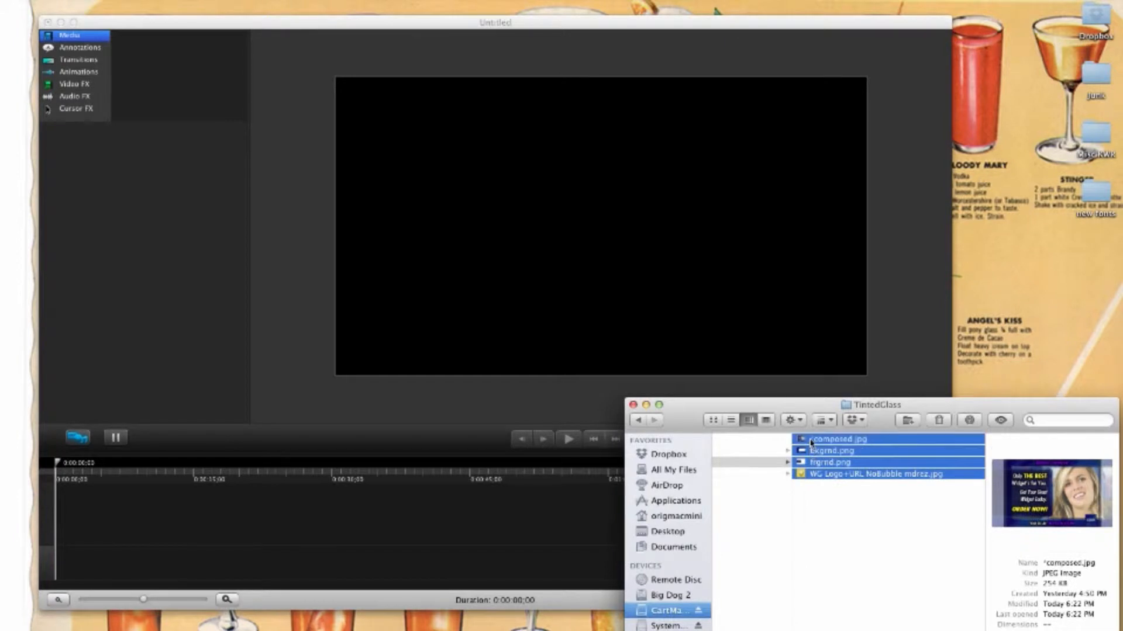
left_click(873, 502)
left_click_drag(930, 503, 962, 528)
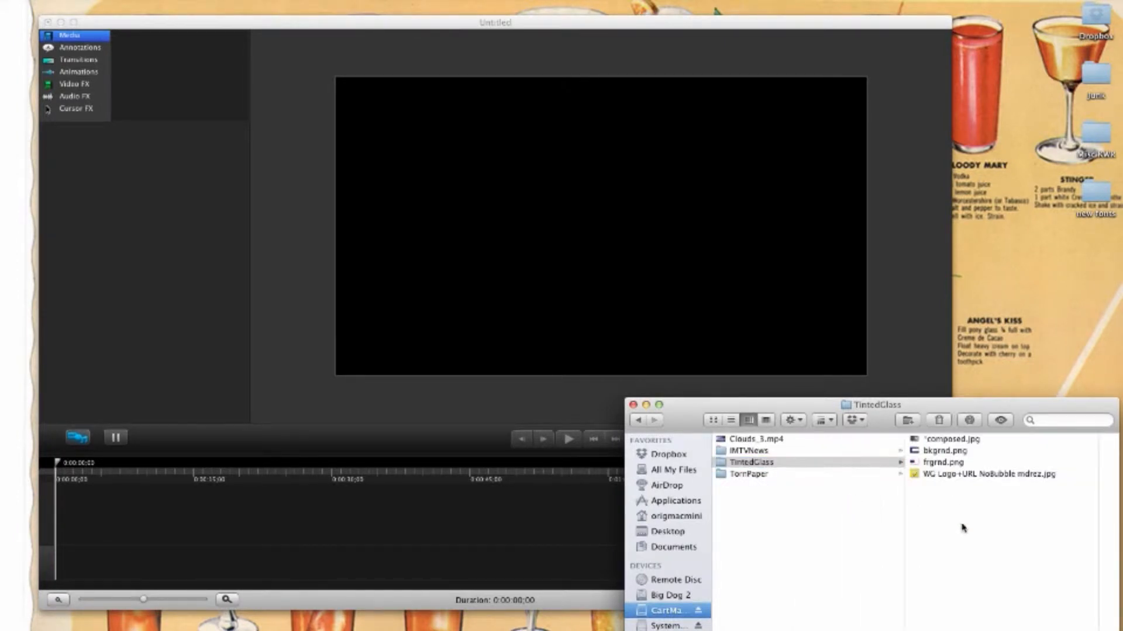
left_click(940, 440)
left_click_drag(835, 496, 167, 237)
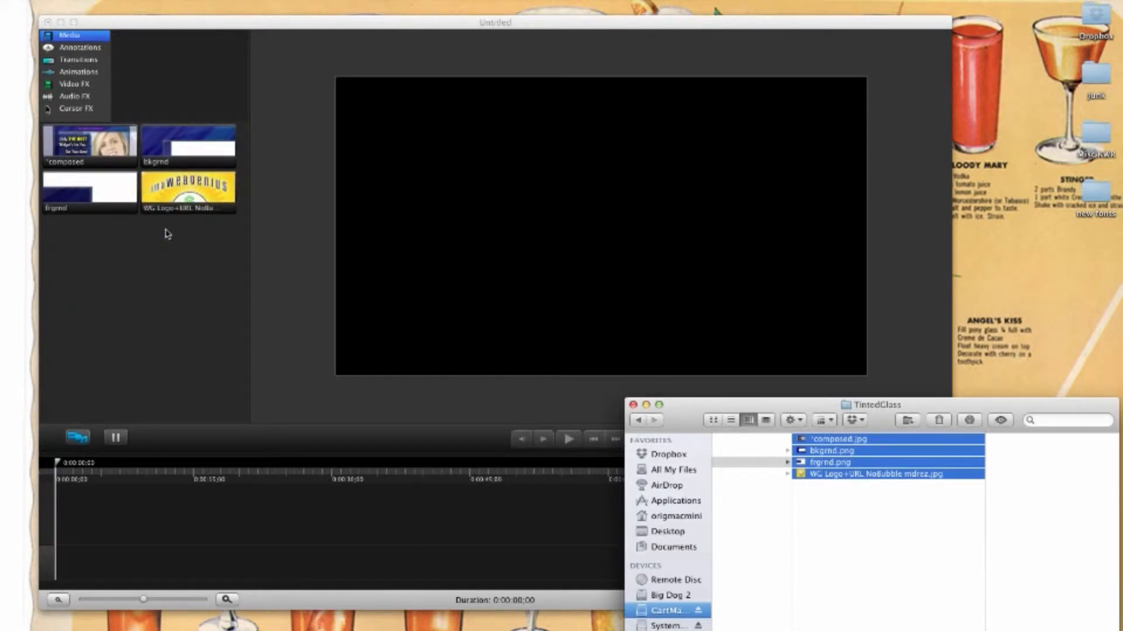
left_click(192, 286)
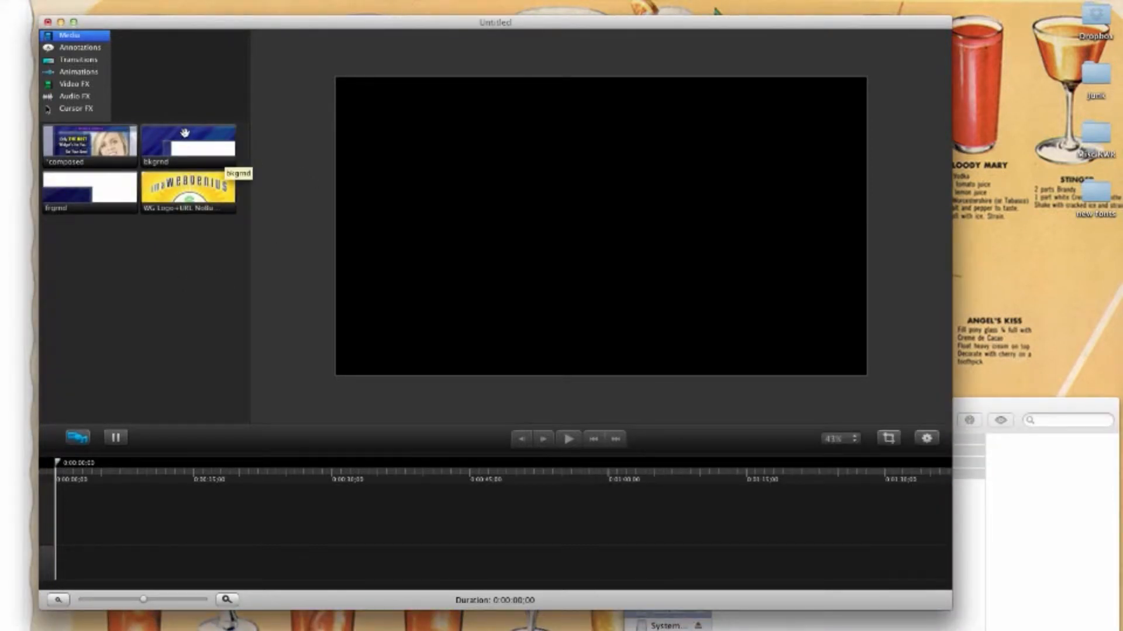
Add the *composed image to the canvas and align it with the canvas's upper-left corner.
left_click(107, 151)
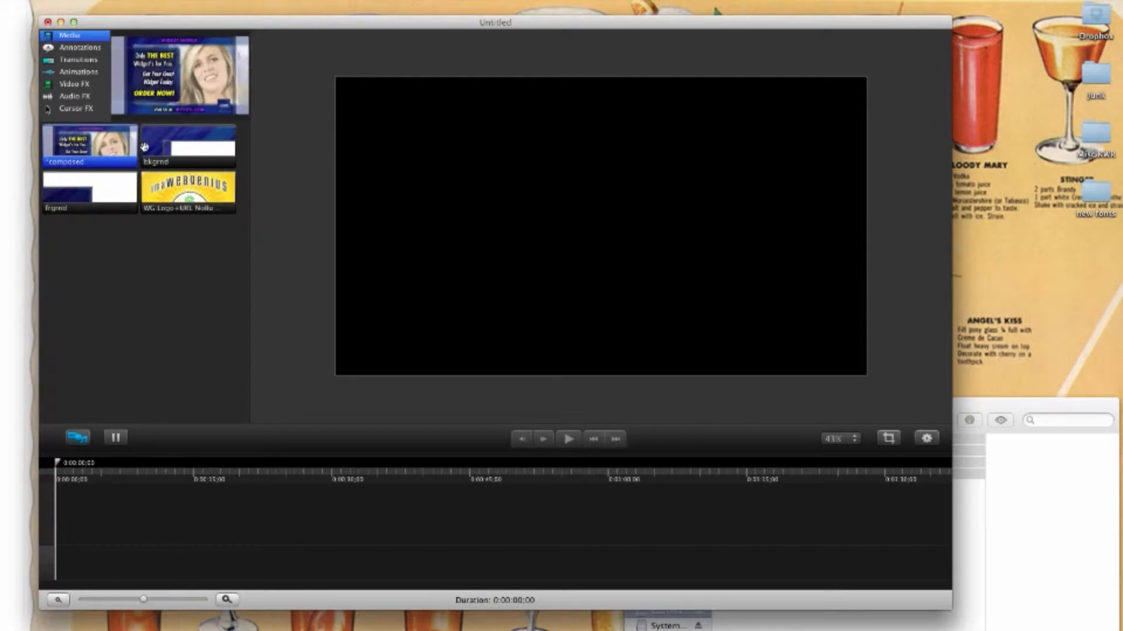
left_click_drag(96, 149, 535, 196)
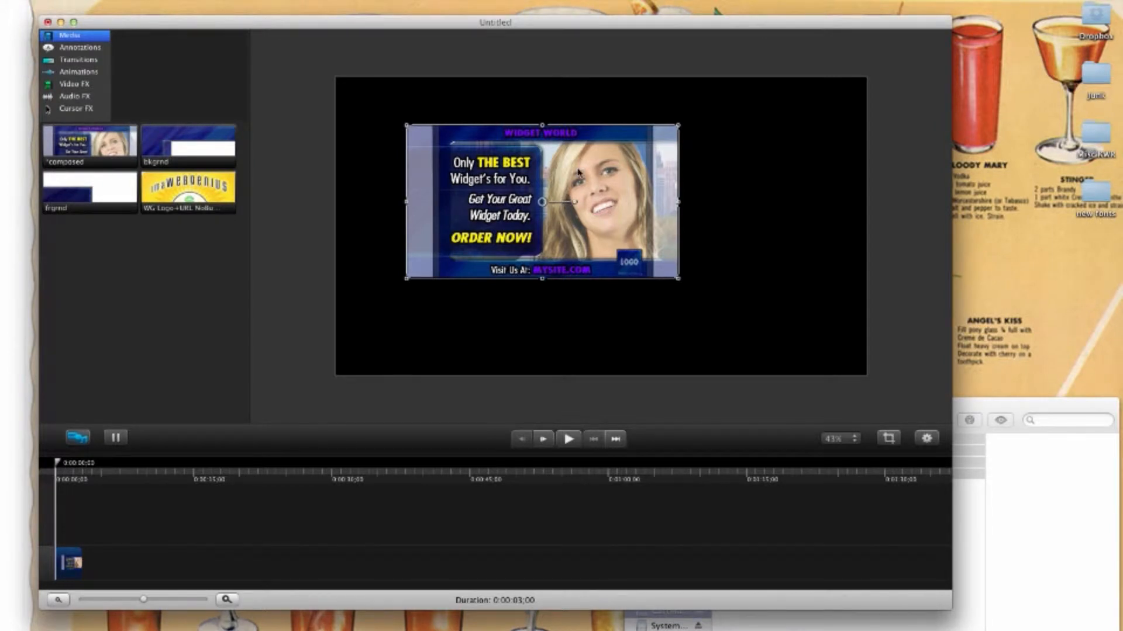
left_click_drag(577, 172, 504, 123)
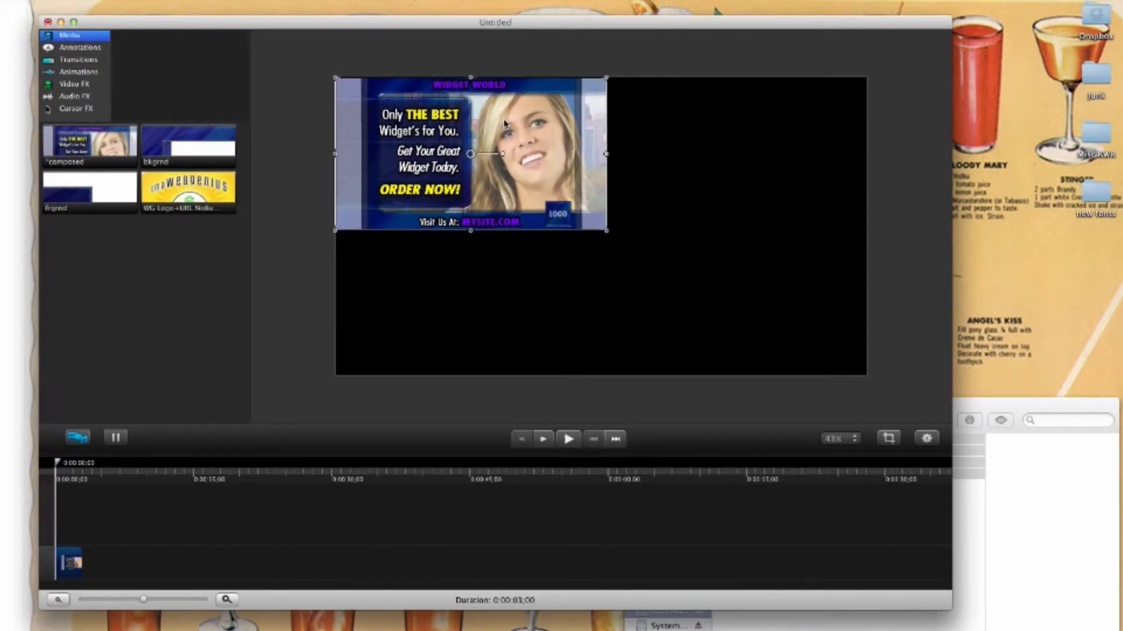
Show the clip properties, widen the editor window, and enlarge the *composed image to about 190%, aligned with the canvas's upper-left corner.
left_click(926, 439)
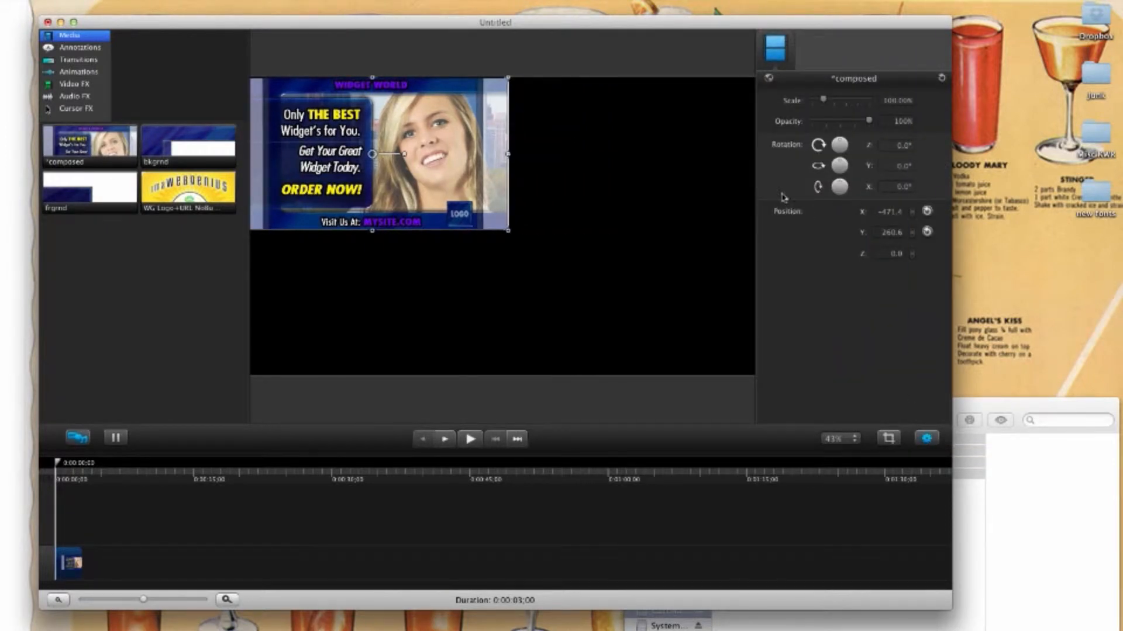
left_click_drag(950, 607, 1006, 604)
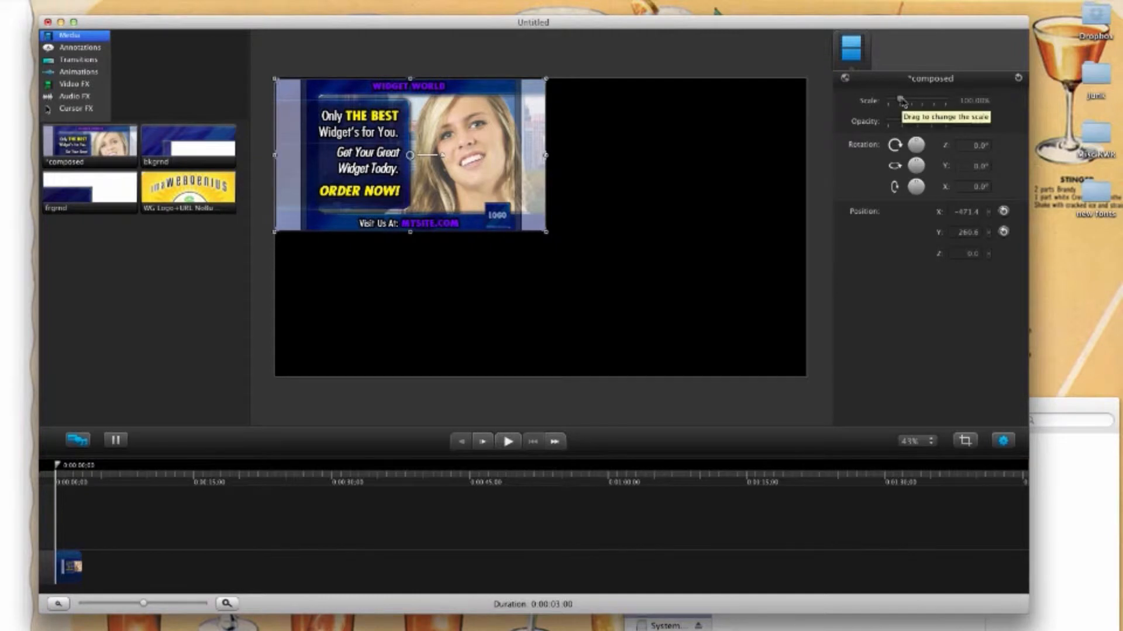
left_click_drag(901, 100, 912, 101)
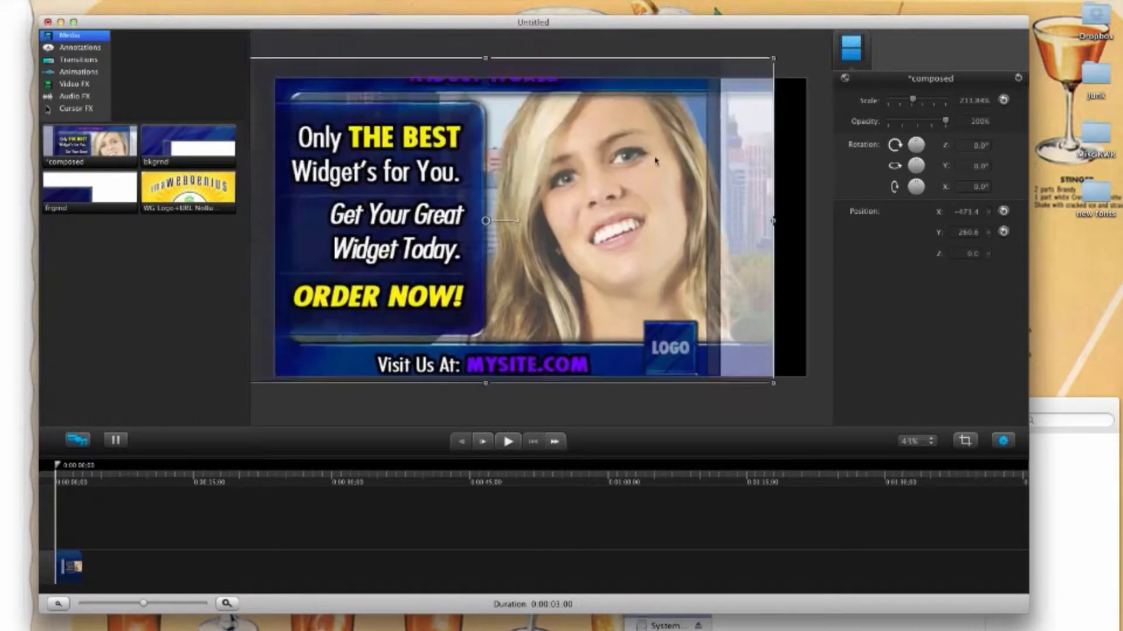
left_click_drag(656, 161, 746, 189)
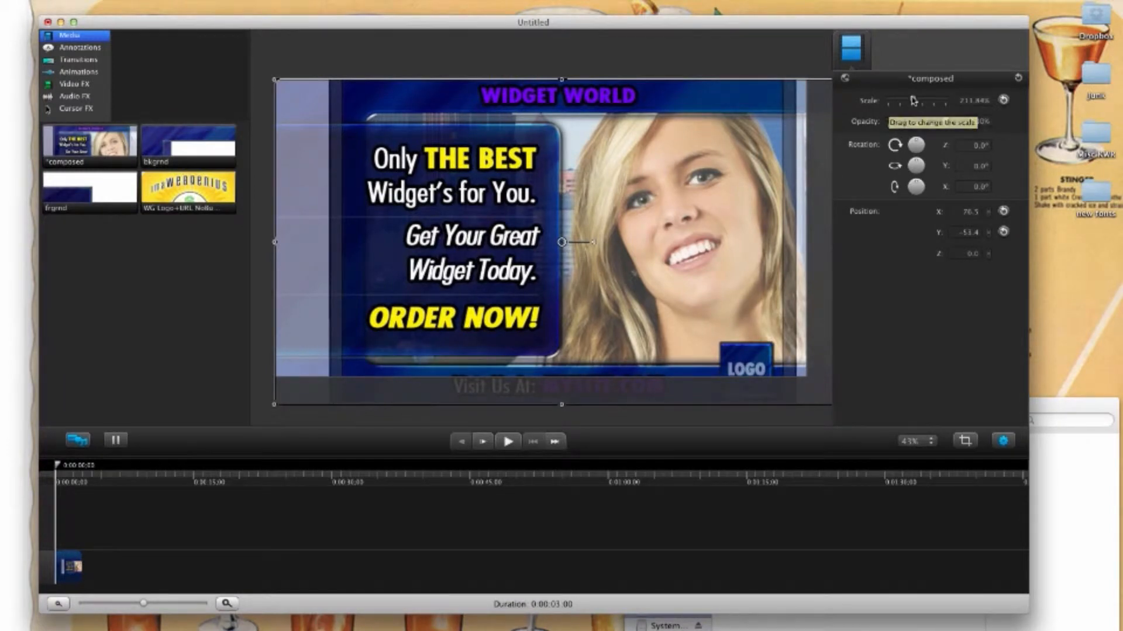
left_click_drag(913, 101, 910, 101)
left_click_drag(748, 161, 690, 142)
Set the *composed image's scale to 200% and center it on the canvas.
left_click(961, 103)
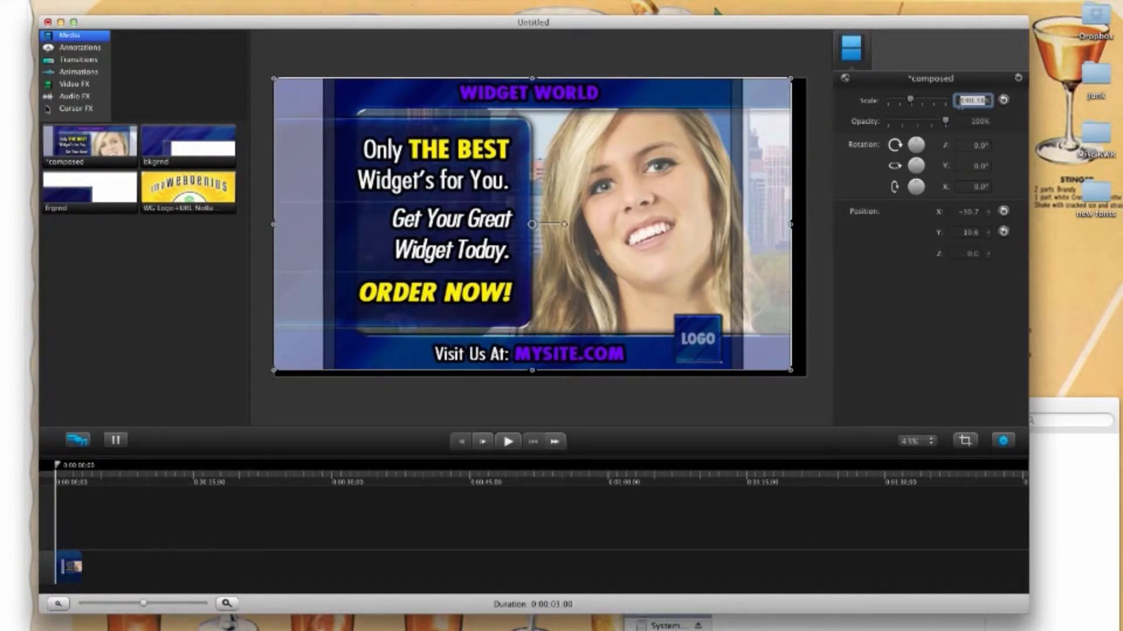
type("1")
key("Return")
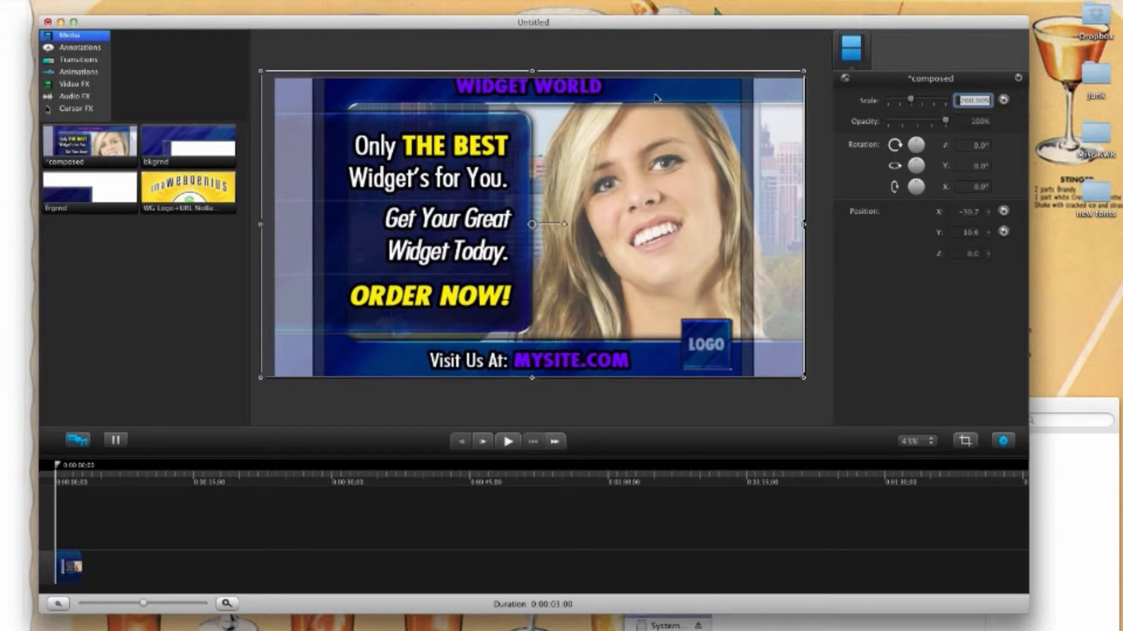
left_click_drag(656, 96, 676, 98)
Set the *composed image's scale to 195% and lower its opacity to 40%.
left_click(971, 100)
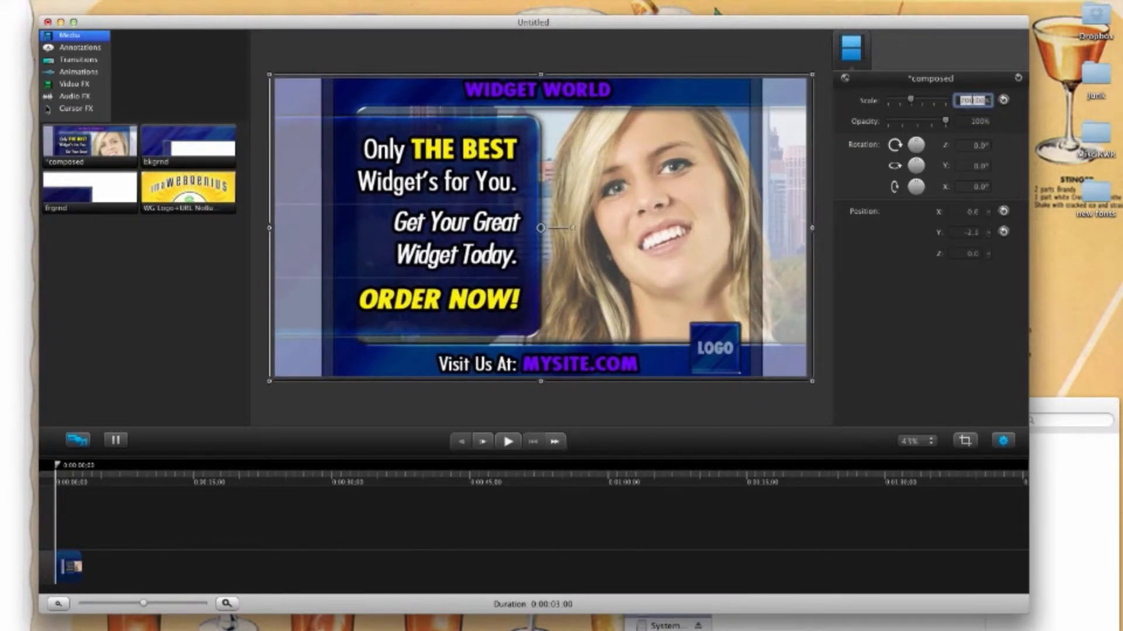
type("195")
key("Return")
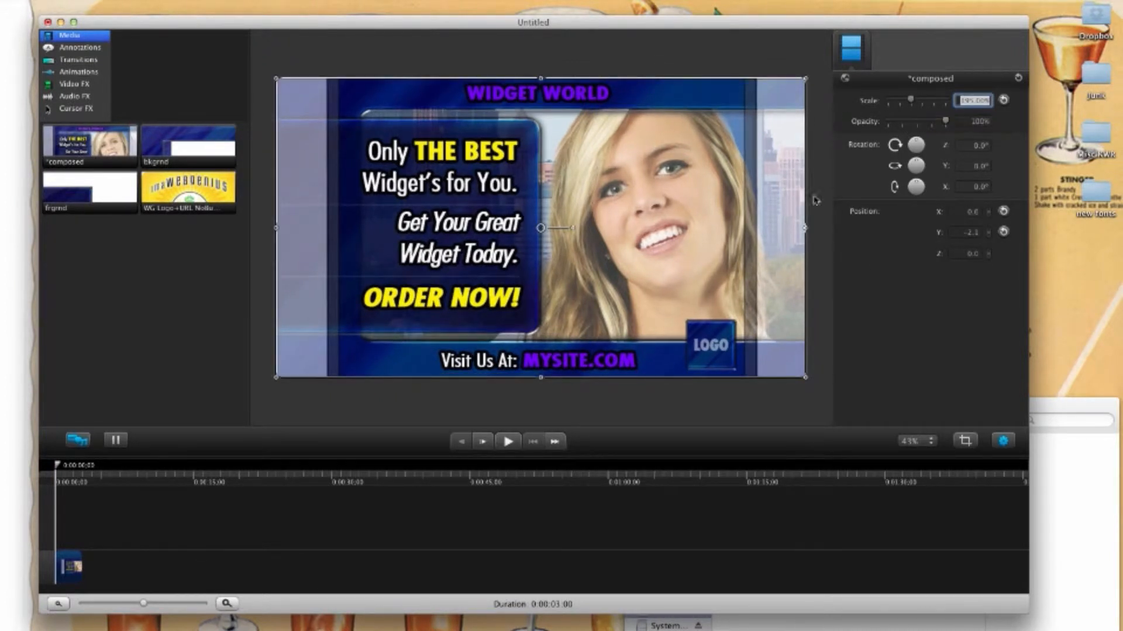
left_click(711, 210)
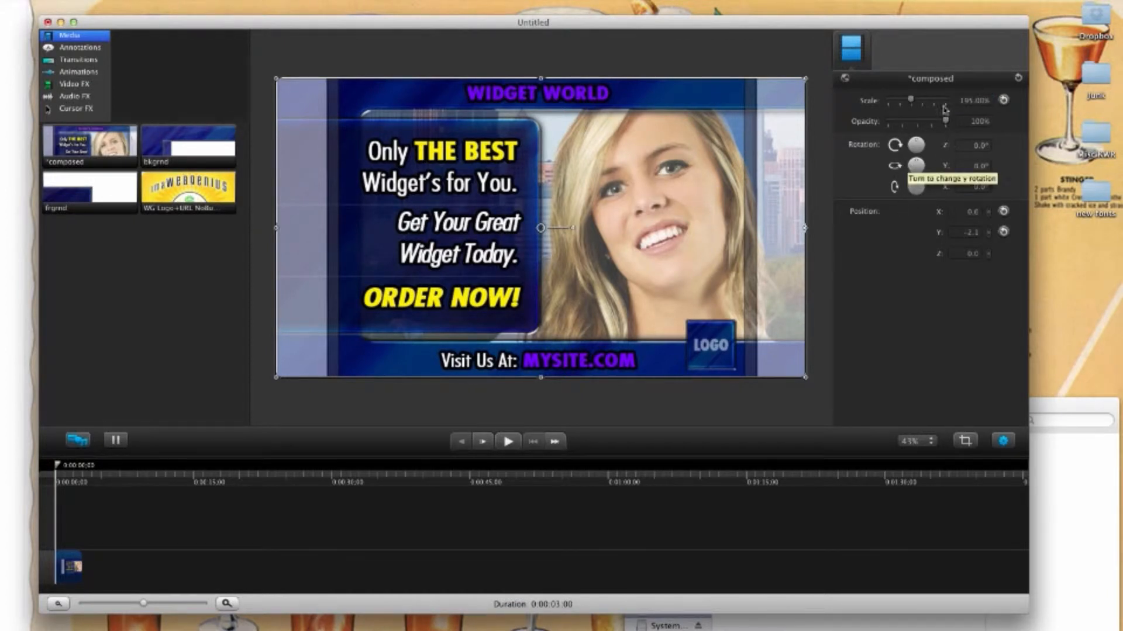
left_click_drag(945, 121, 914, 123)
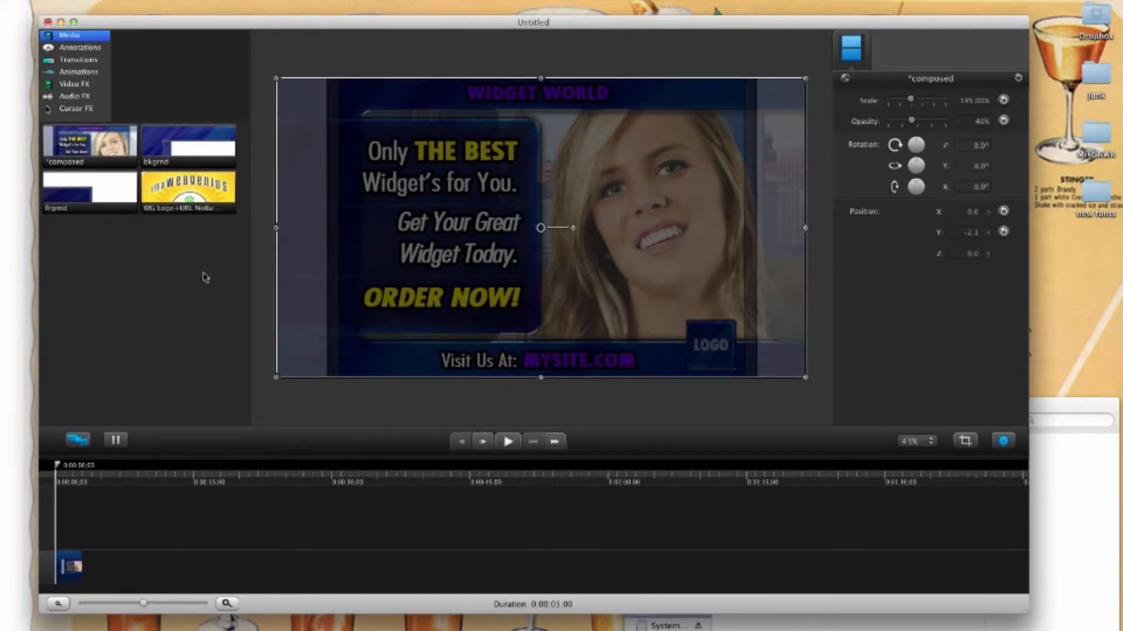
left_click(262, 270)
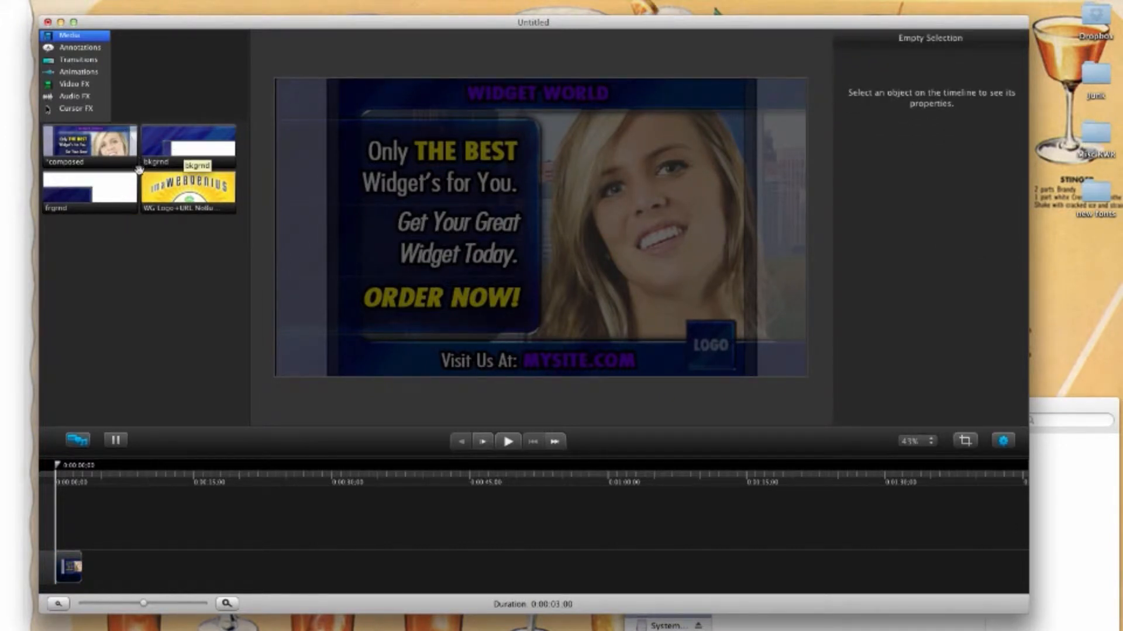
Add the bkgrnd image to the canvas above the *composed image and set its scale to 195%.
left_click(216, 146)
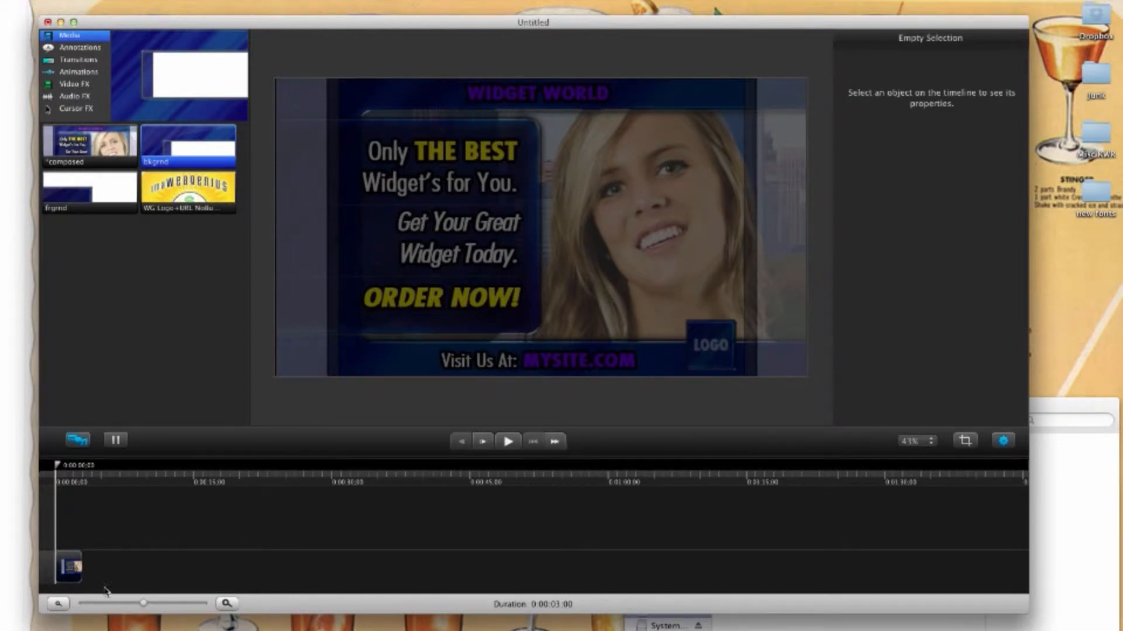
left_click_drag(190, 143, 489, 227)
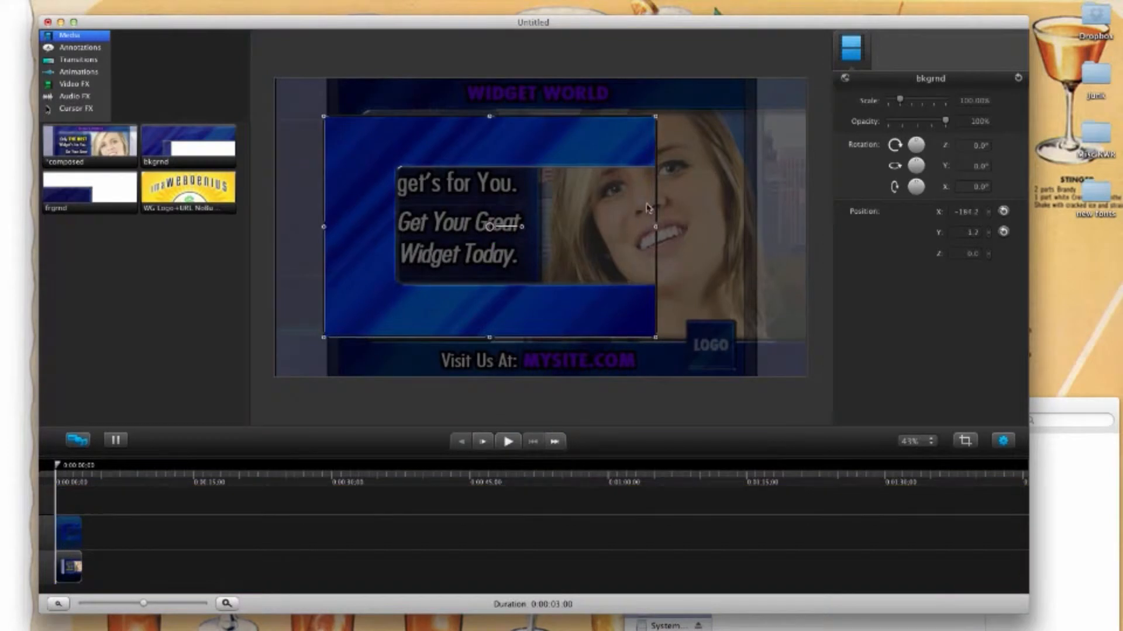
left_click(973, 100)
type("19")
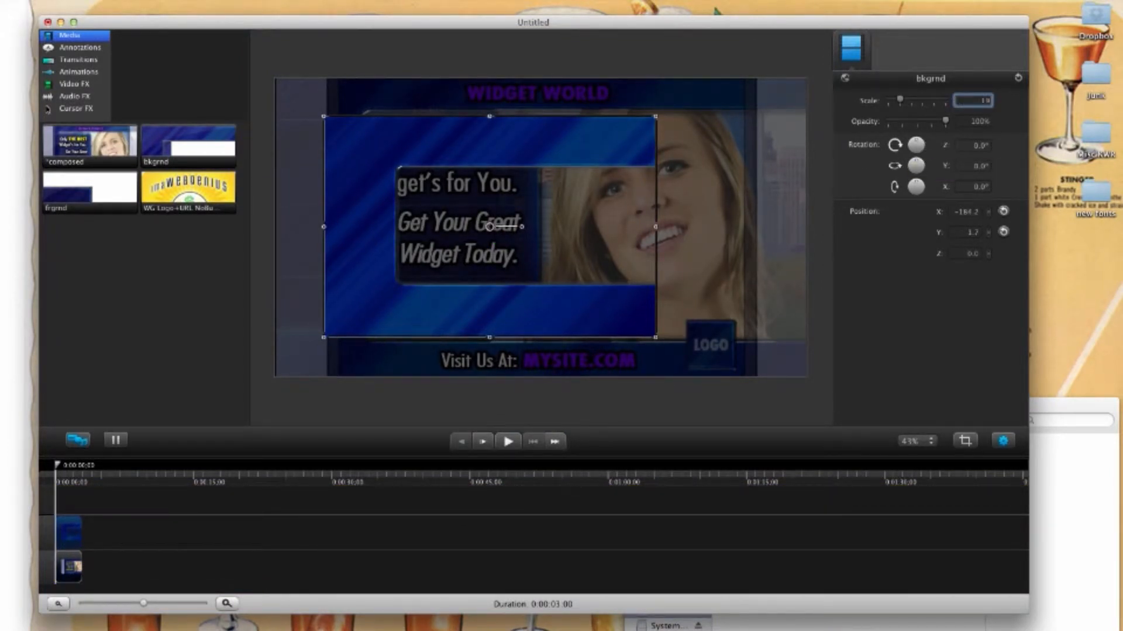
type("5")
key("Return")
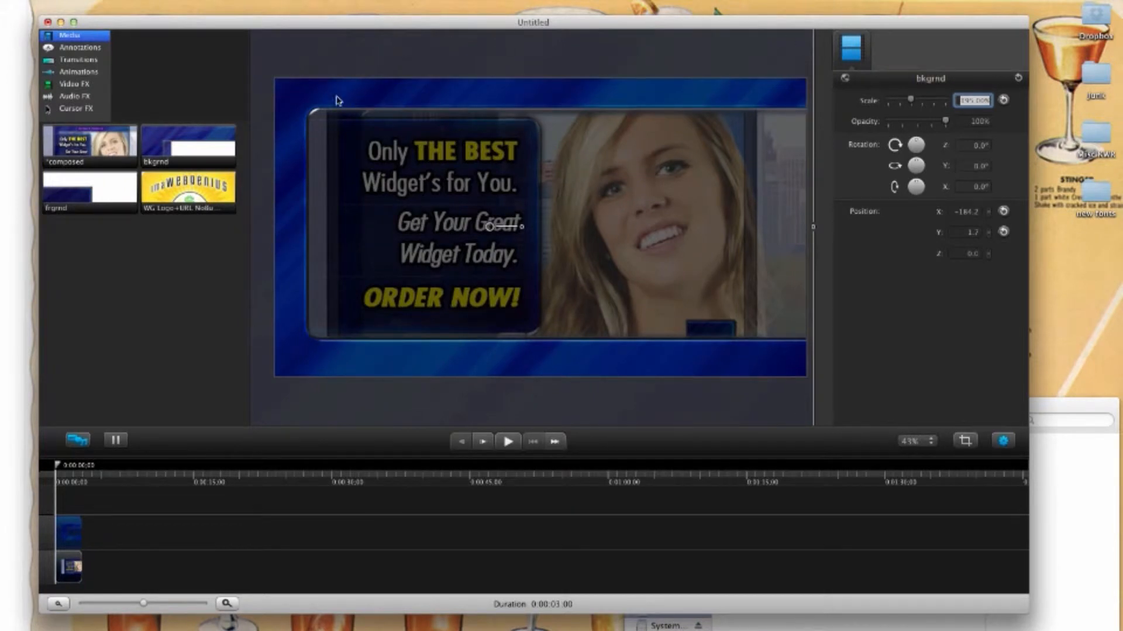
Align the bkgrnd frame with the faded *composed layout, checking the fit at about 58% opacity before restoring 100%.
left_click_drag(333, 99, 338, 89)
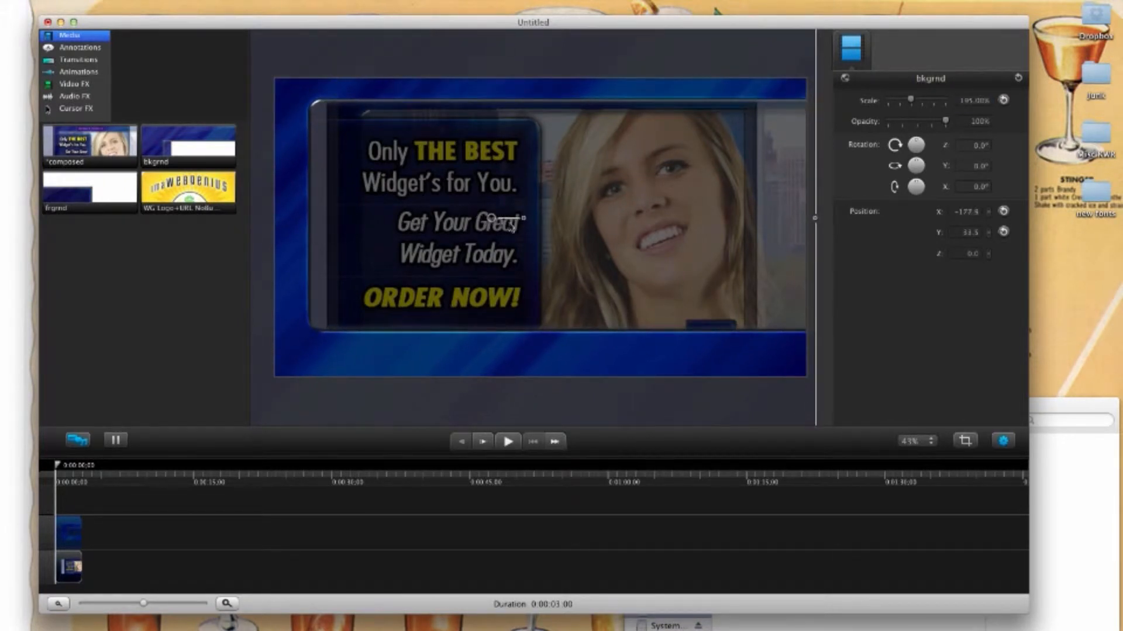
left_click_drag(491, 218, 541, 229)
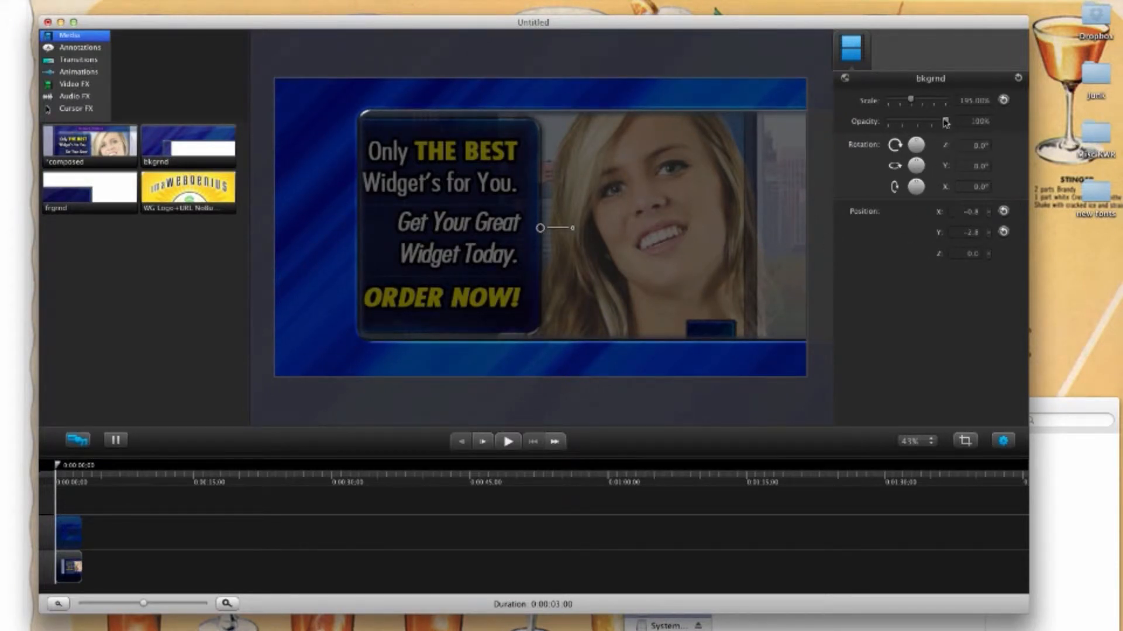
left_click_drag(944, 122, 926, 122)
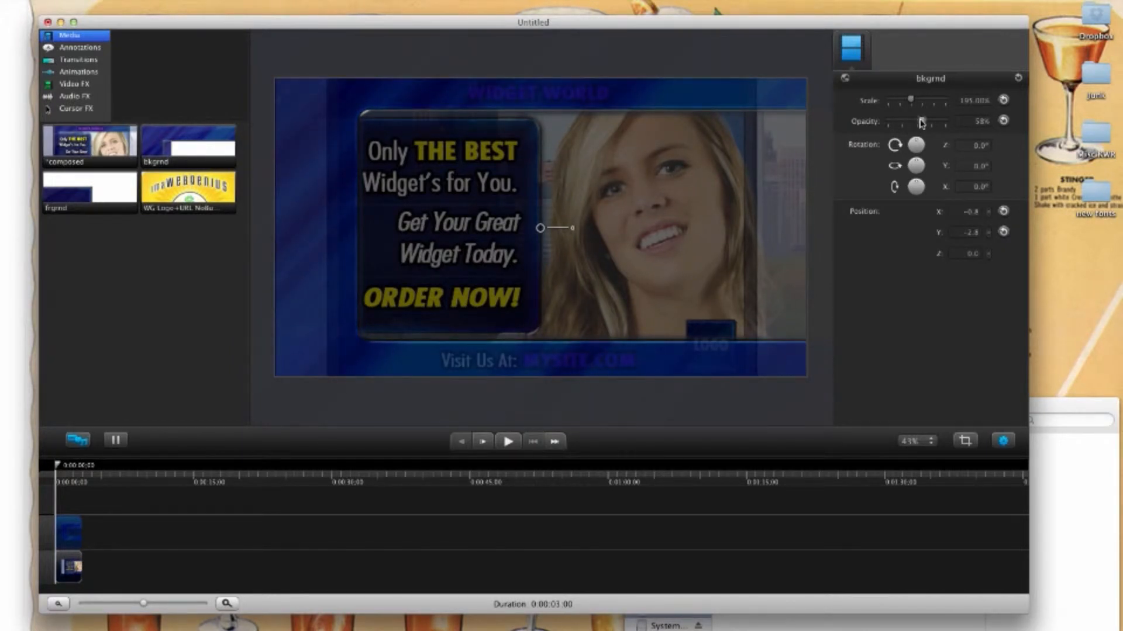
left_click_drag(922, 124, 970, 123)
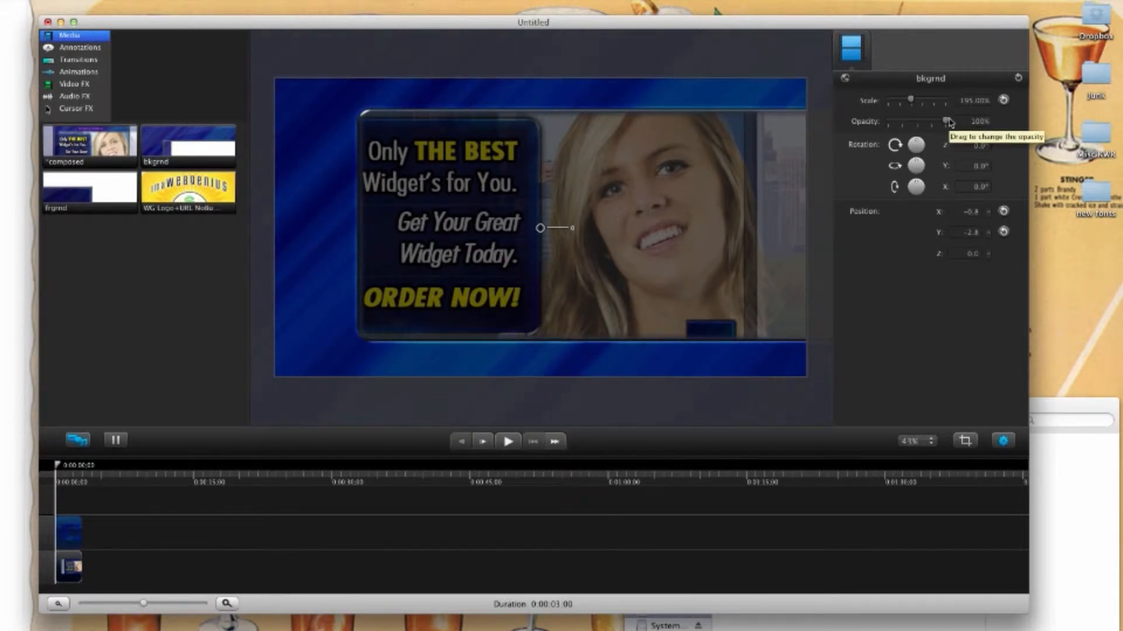
left_click(1057, 414)
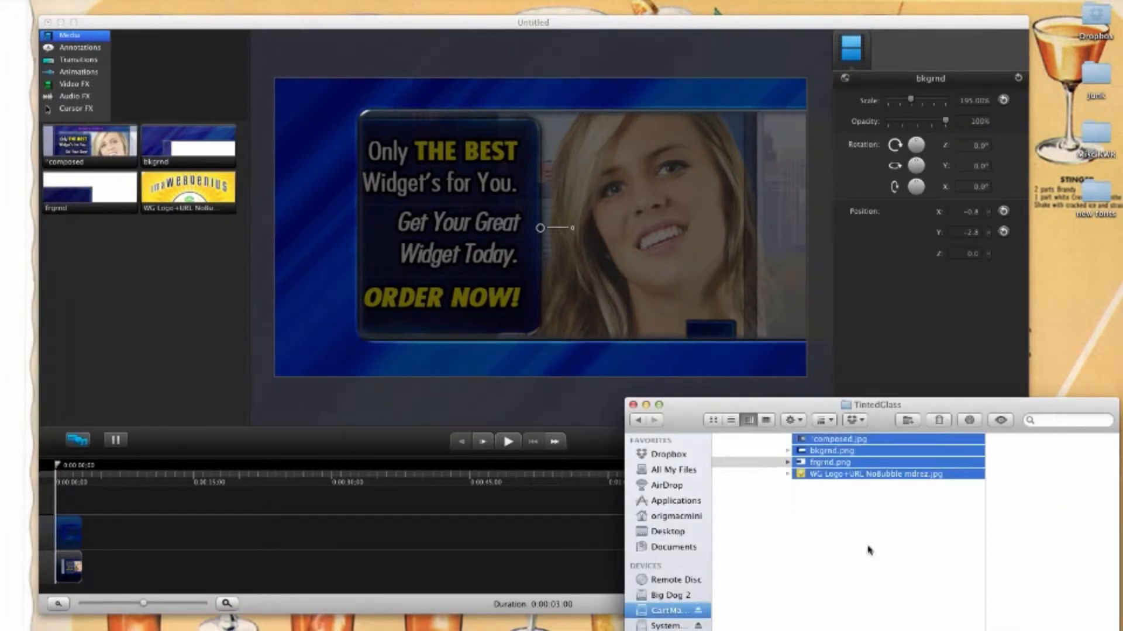
scroll(870, 546, "left", 5)
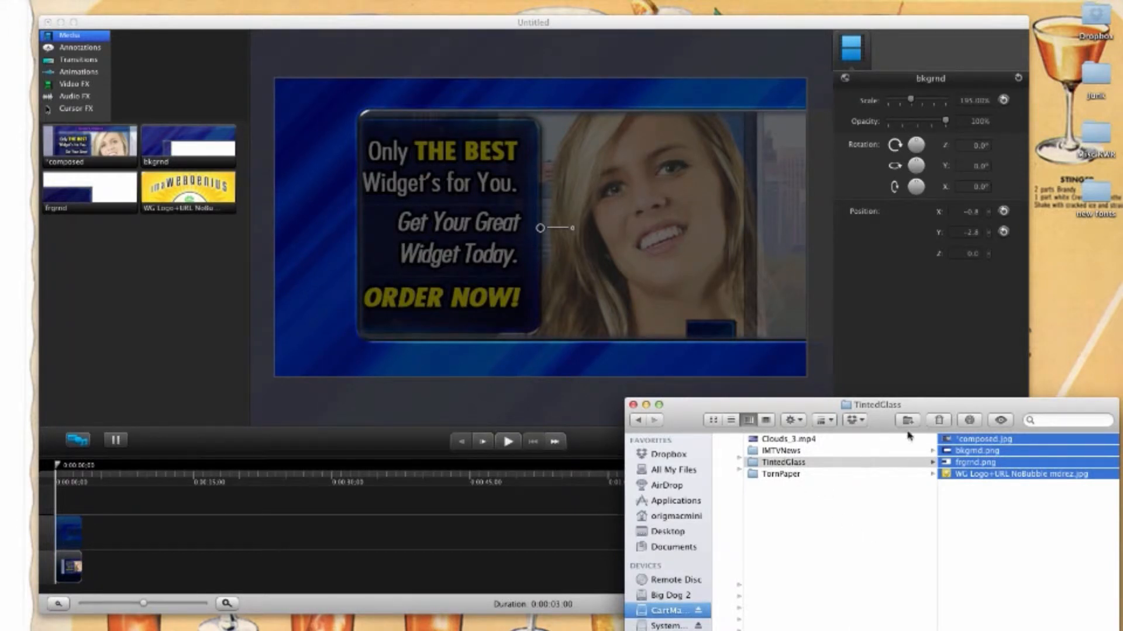
left_click(692, 34)
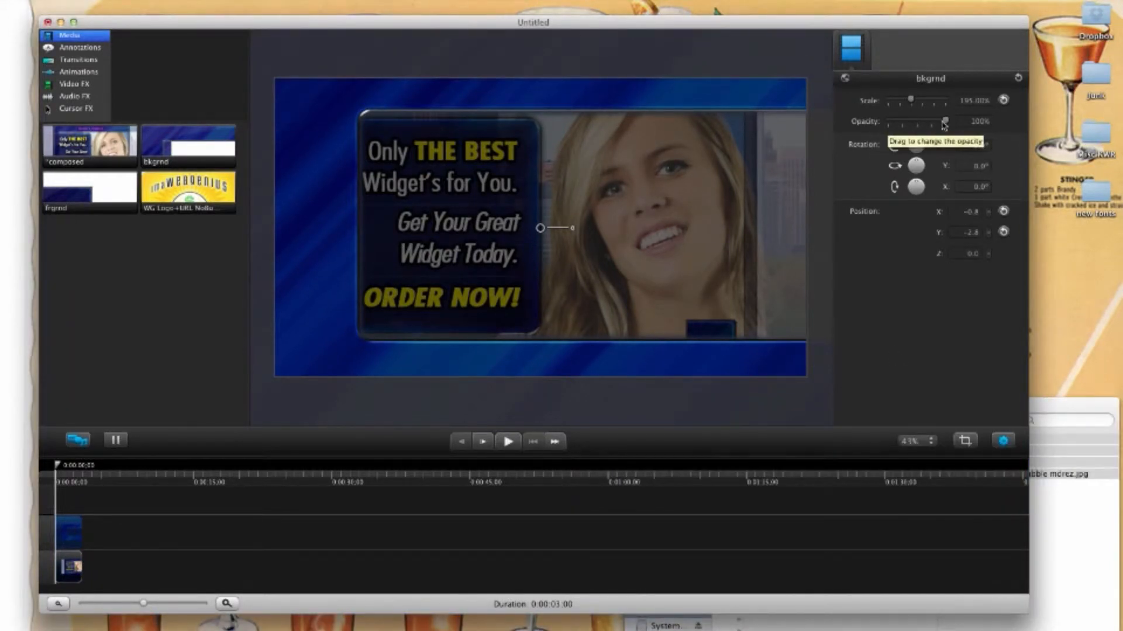
Lower bkgrnd's opacity to 63% and place the frgrnd image above it at 195% scale, aligned with the *composed text panel.
left_click_drag(945, 121, 923, 125)
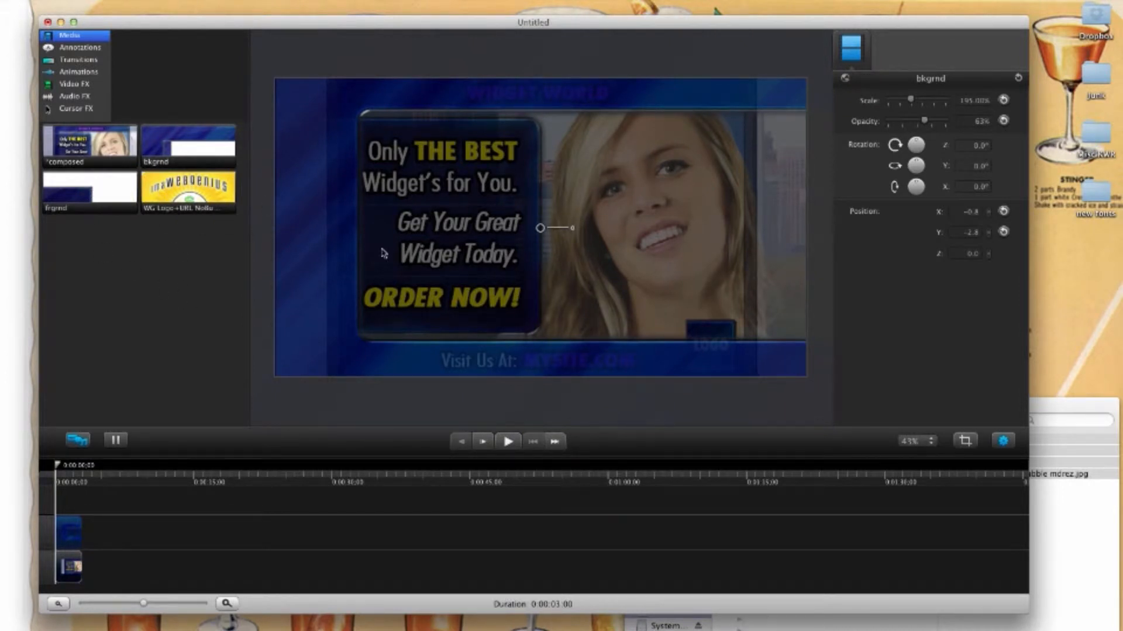
left_click_drag(81, 194, 416, 226)
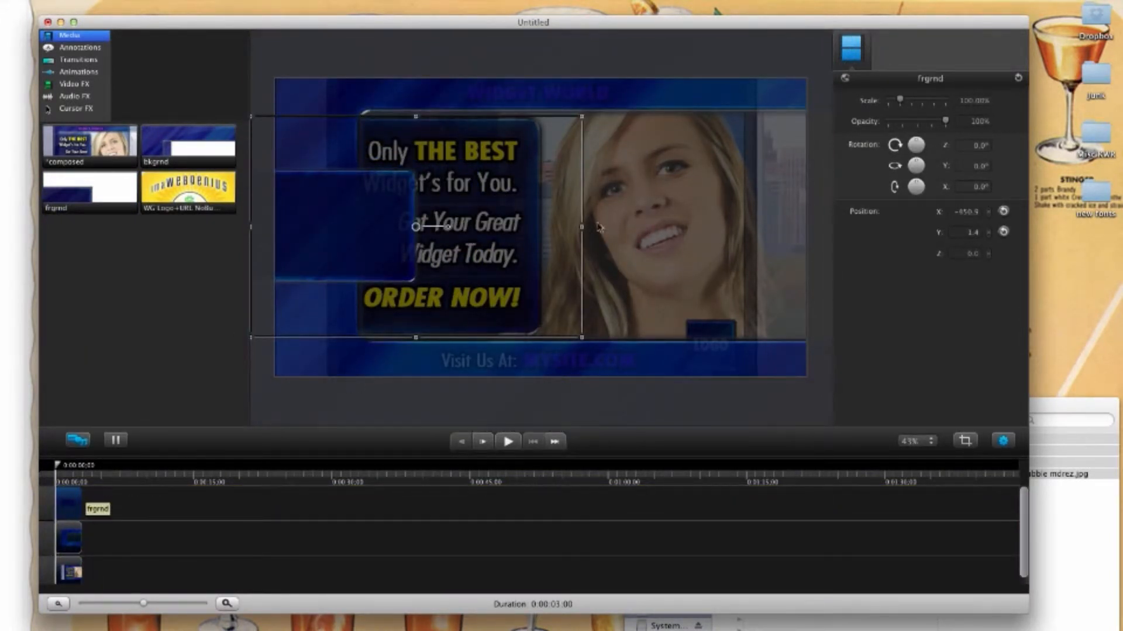
double_click(972, 101)
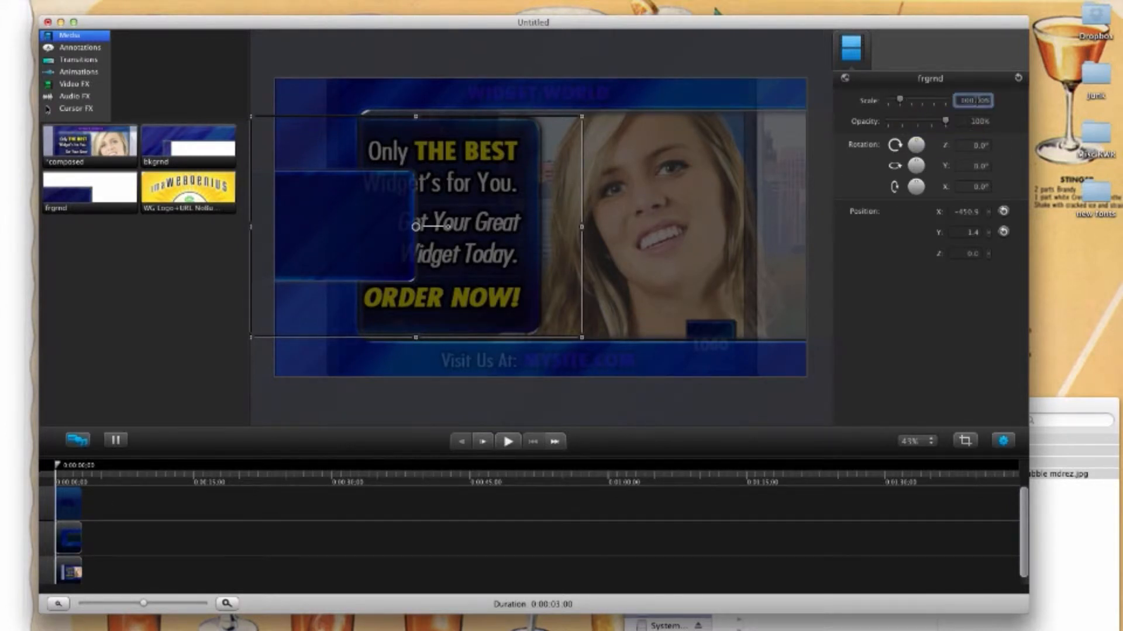
type("195")
key("Return")
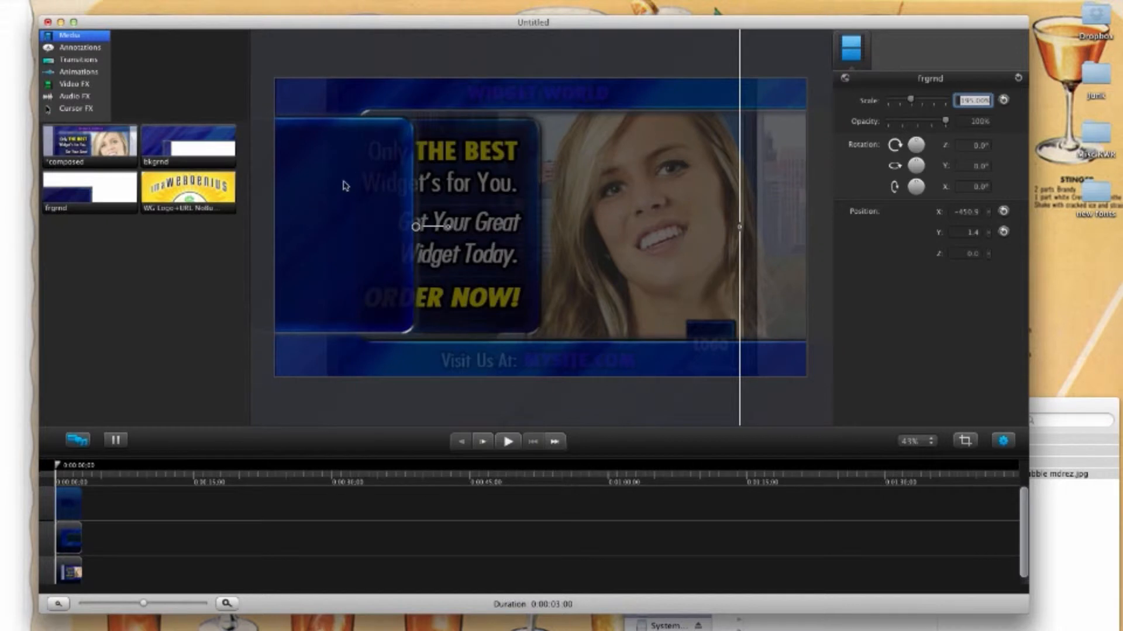
left_click_drag(416, 226, 543, 228)
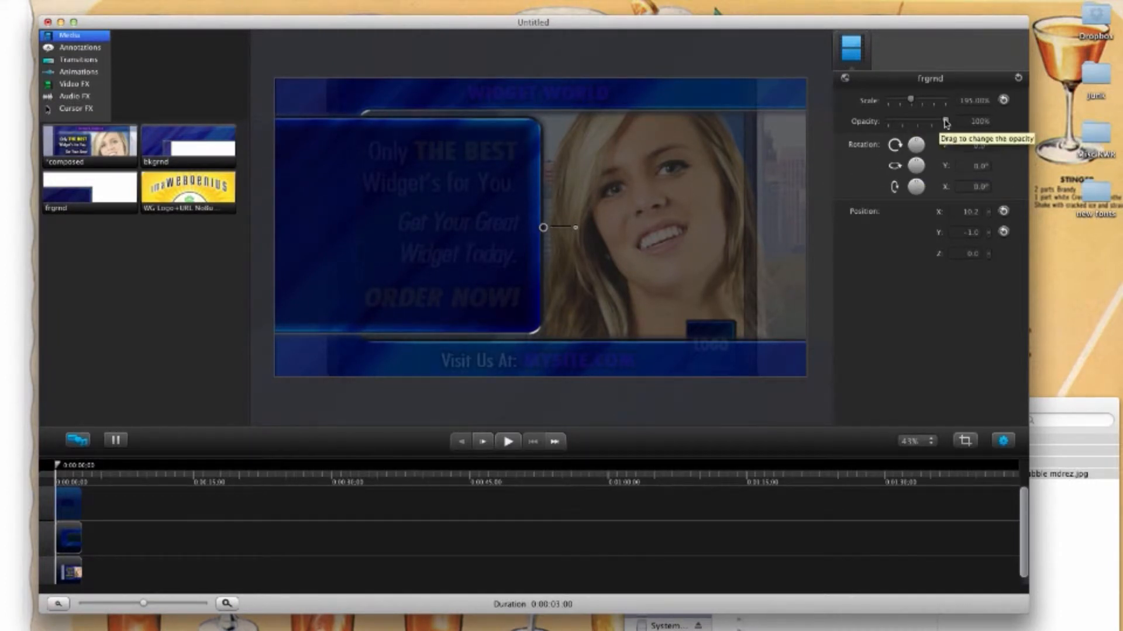
mouse_move(946, 123)
left_mouse_down()
mouse_move(897, 124)
mouse_move(951, 125)
left_mouse_up()
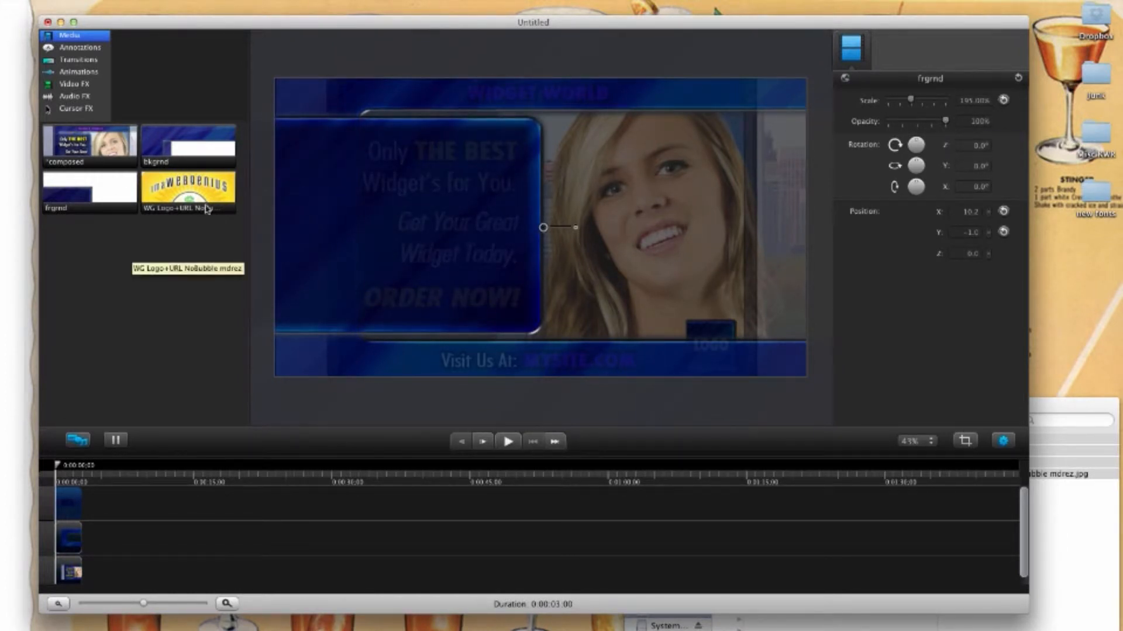
Import Clouds_3.mp4 from the Templates Set 1 - FIN folder into the project's media.
left_click(1062, 411)
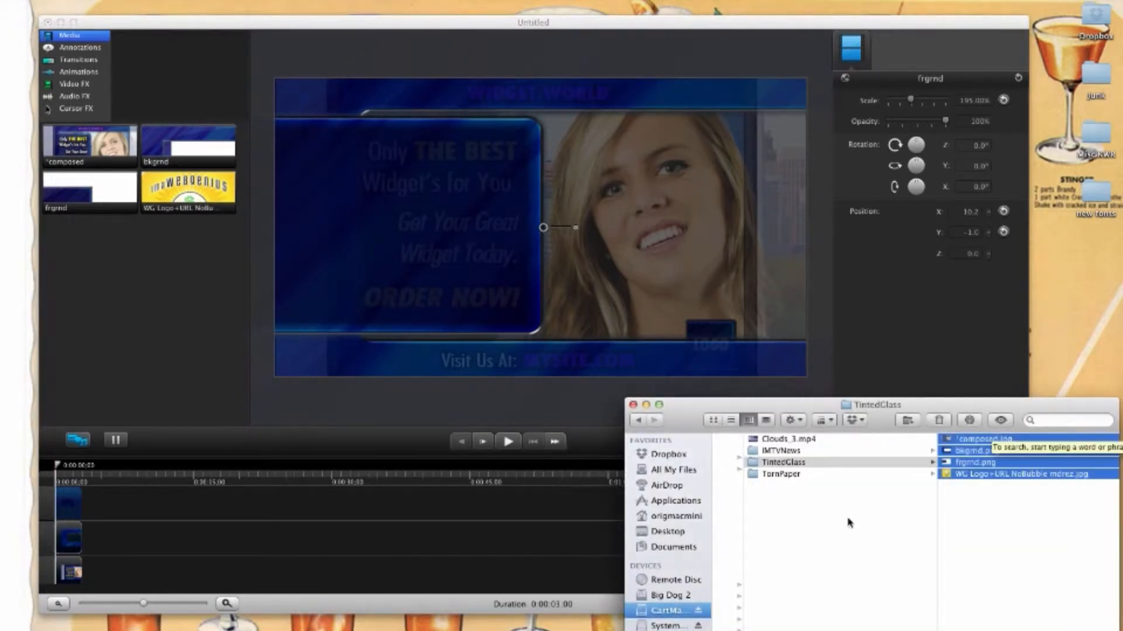
left_click(760, 440)
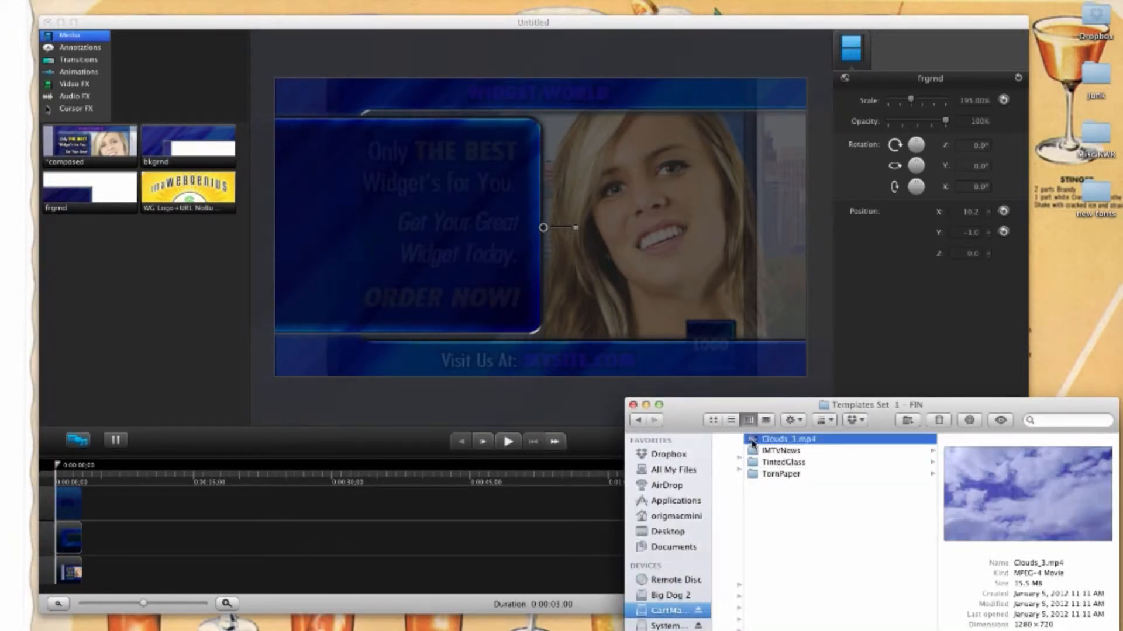
left_click_drag(736, 448, 115, 287)
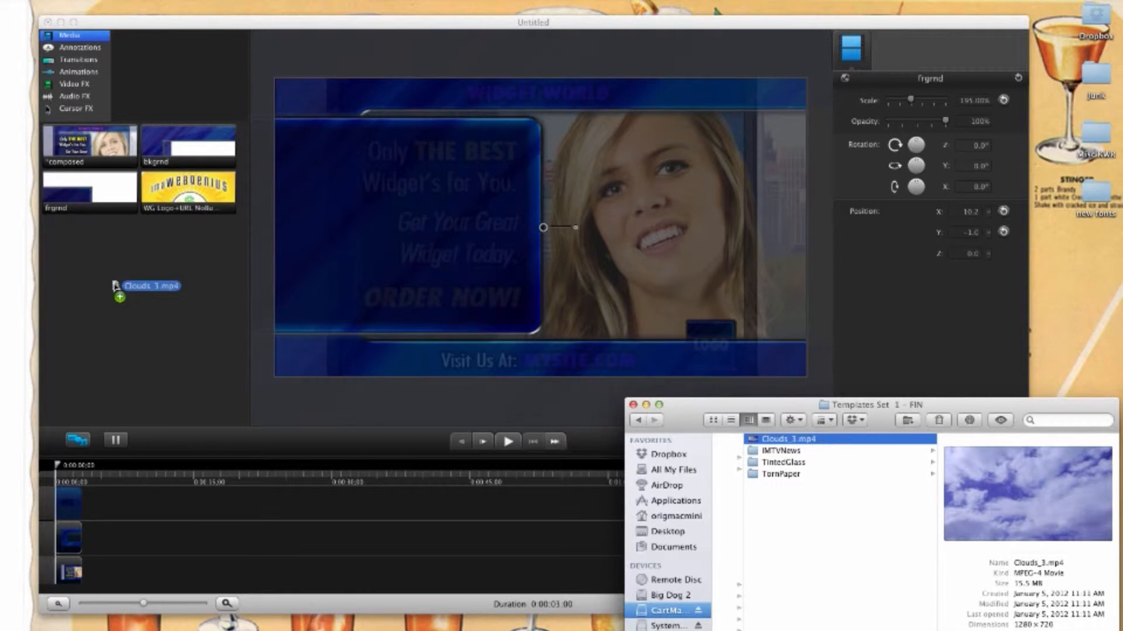
left_click_drag(116, 287, 116, 292)
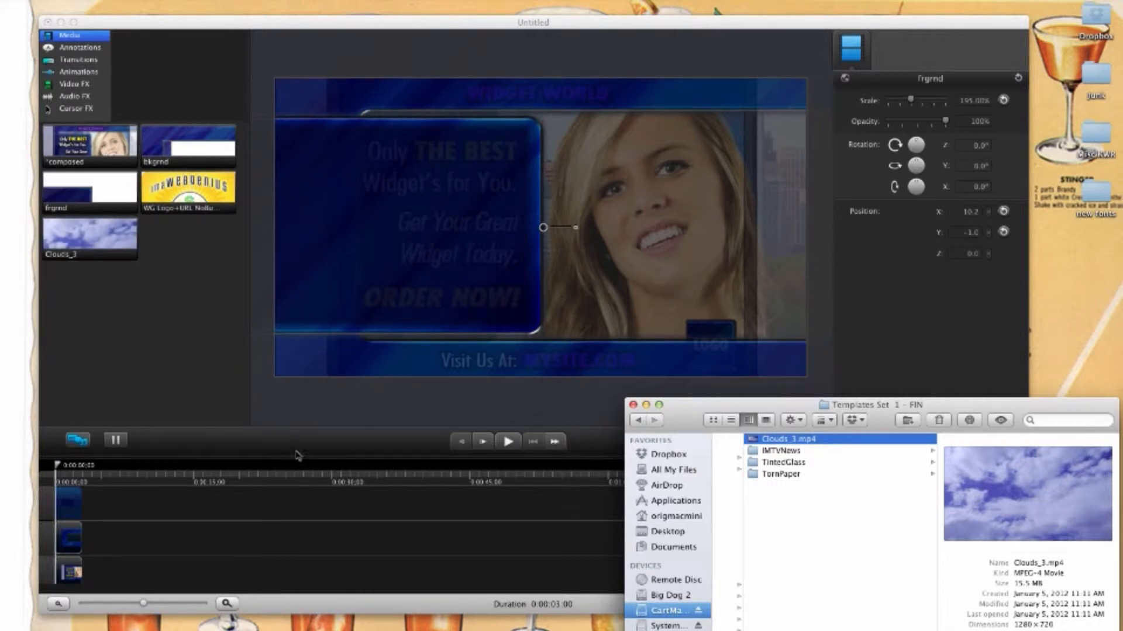
left_click(321, 447)
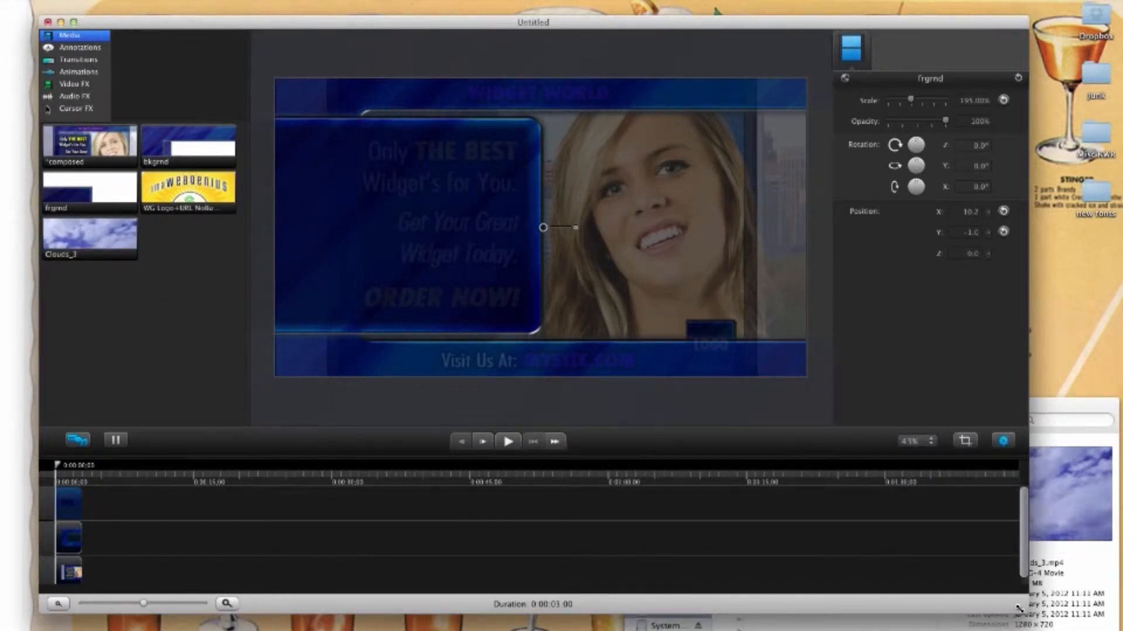
Enlarge the project window and give the timeline more height, with the canvas view reduced to 32%.
left_click_drag(1018, 609, 1023, 630)
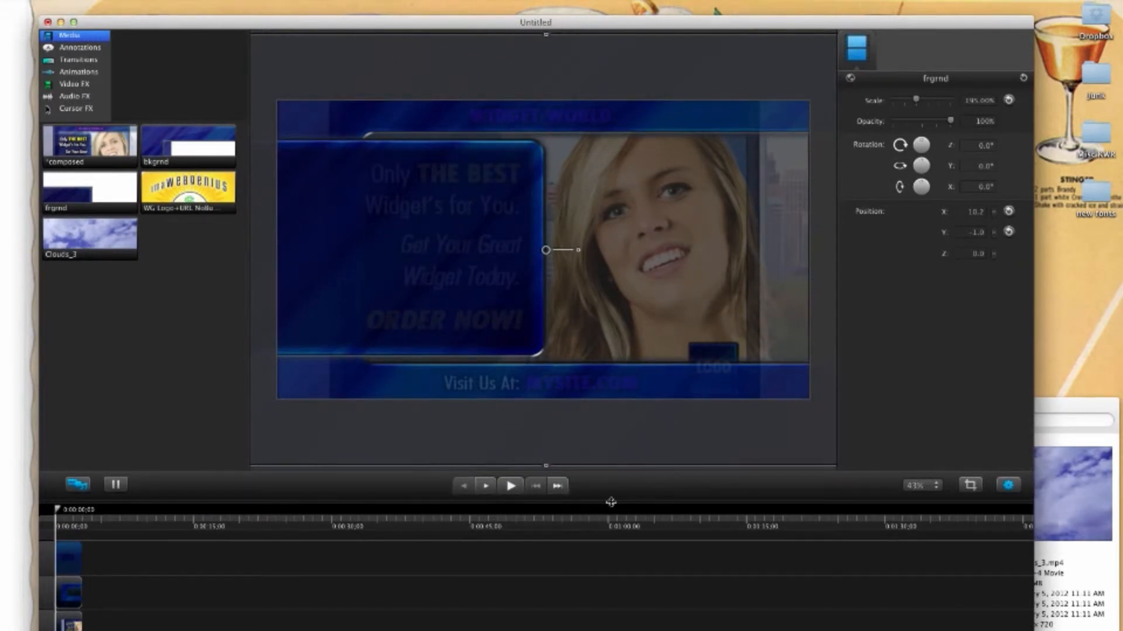
left_click_drag(610, 503, 608, 470)
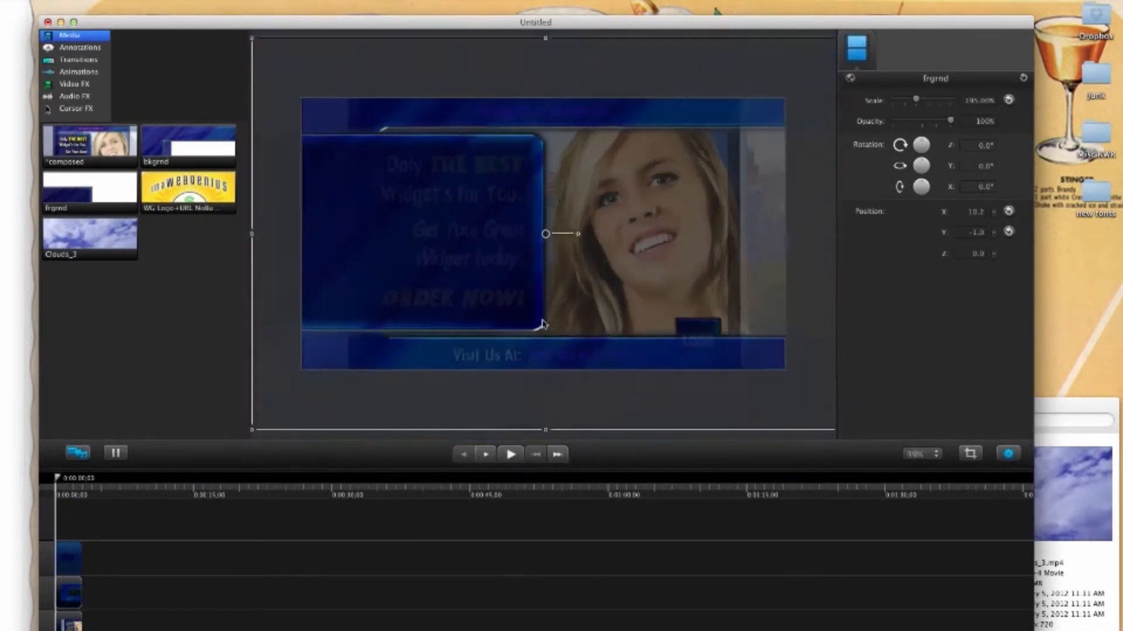
left_click(786, 423)
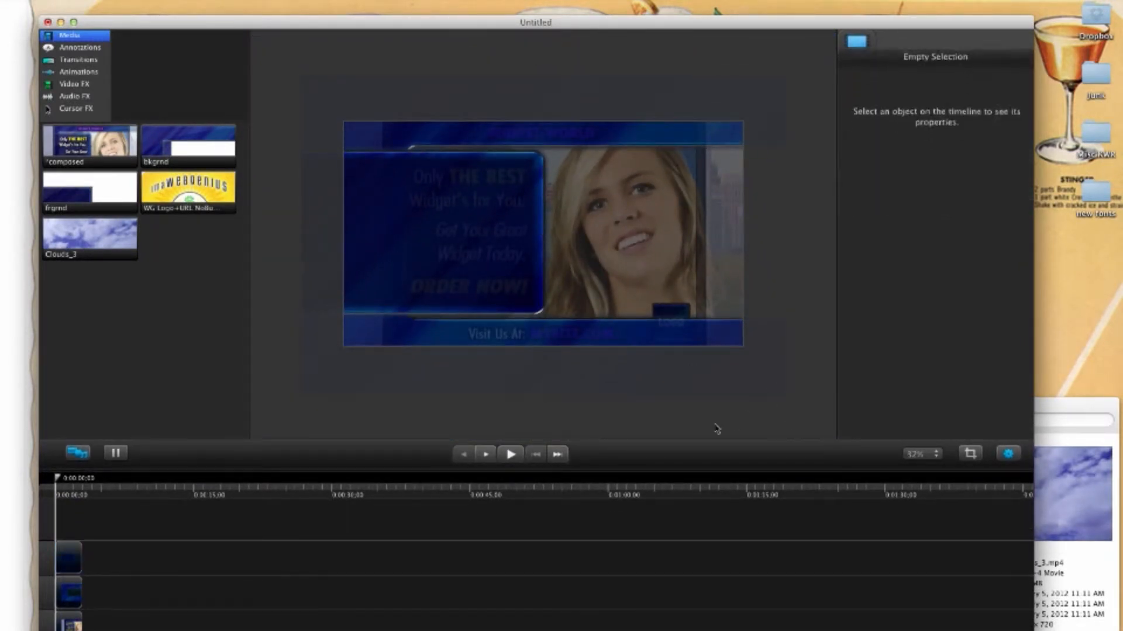
left_click_drag(569, 465, 571, 450)
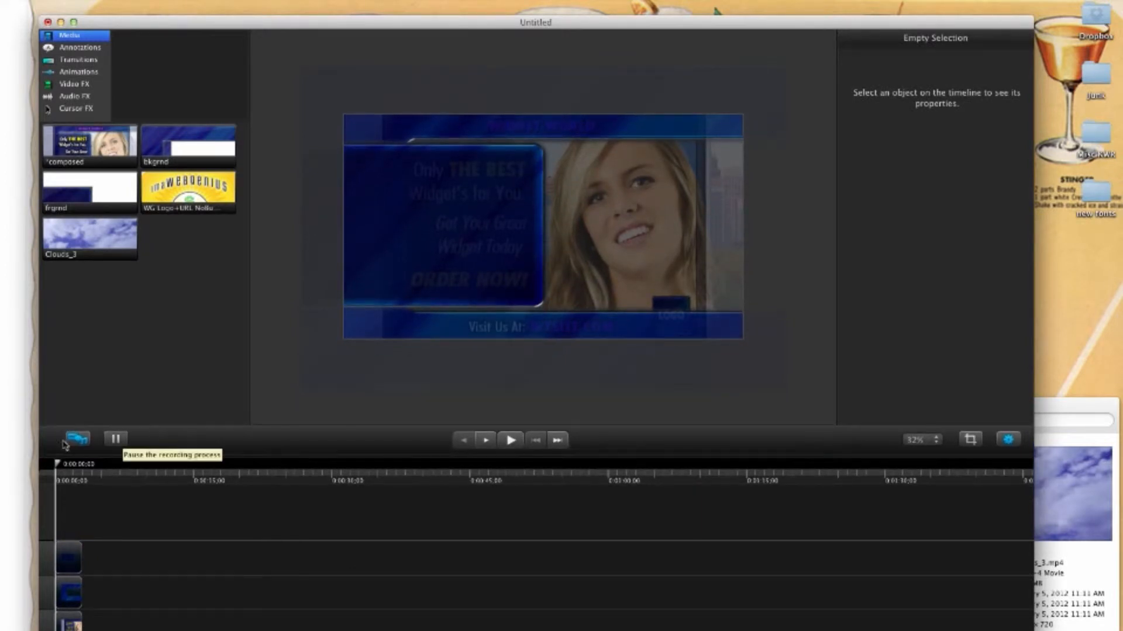
Add Clouds_3 to the timeline's start on the bottom track, moving *composed, bkgrnd and frgrnd onto the tracks above it.
left_click_drag(94, 250, 132, 591)
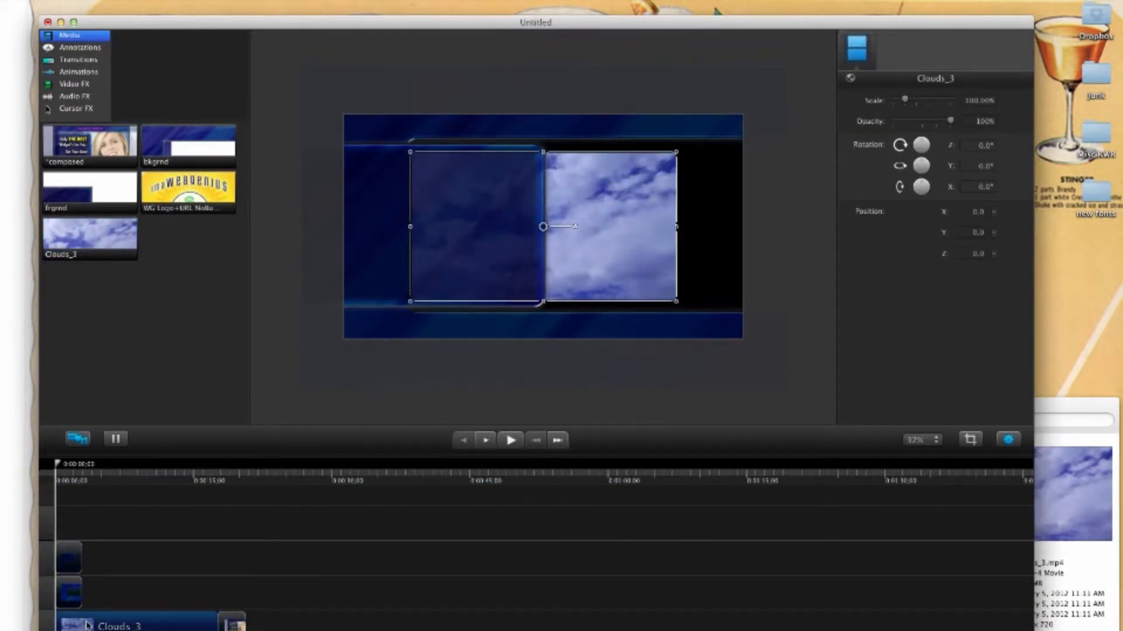
left_click_drag(102, 623, 302, 617)
left_click(195, 621)
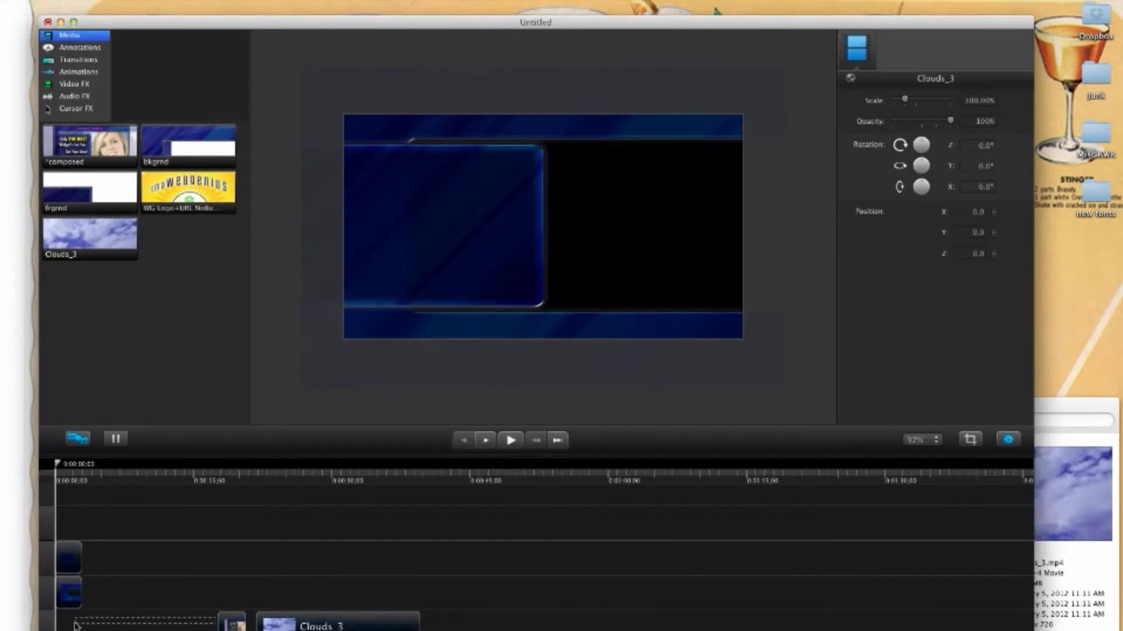
left_click(229, 614)
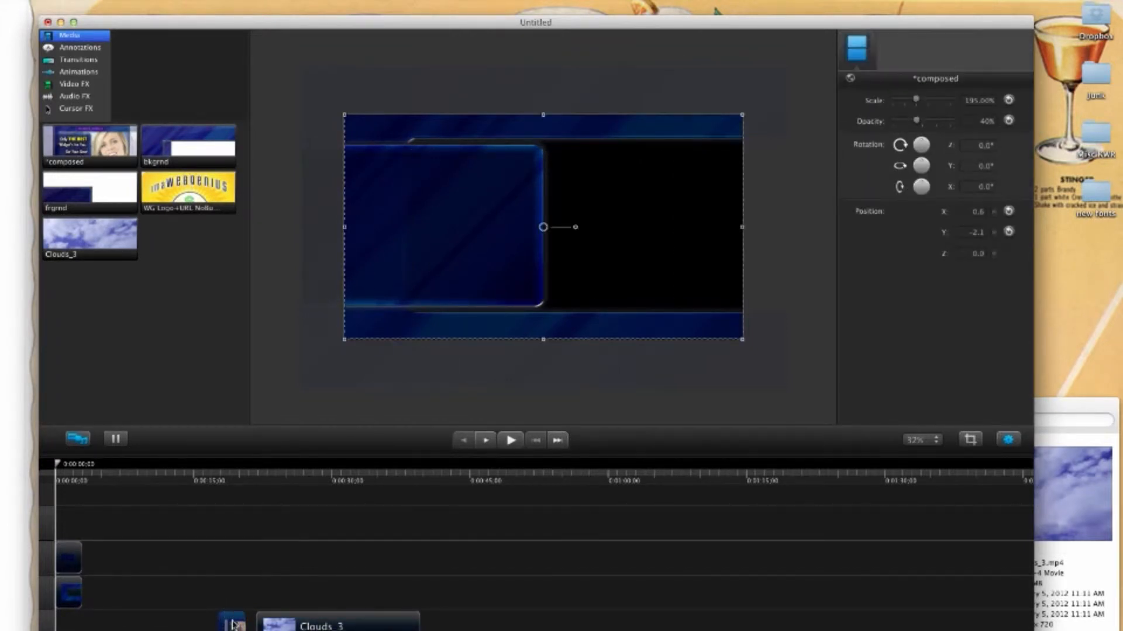
left_click_drag(232, 620, 71, 517)
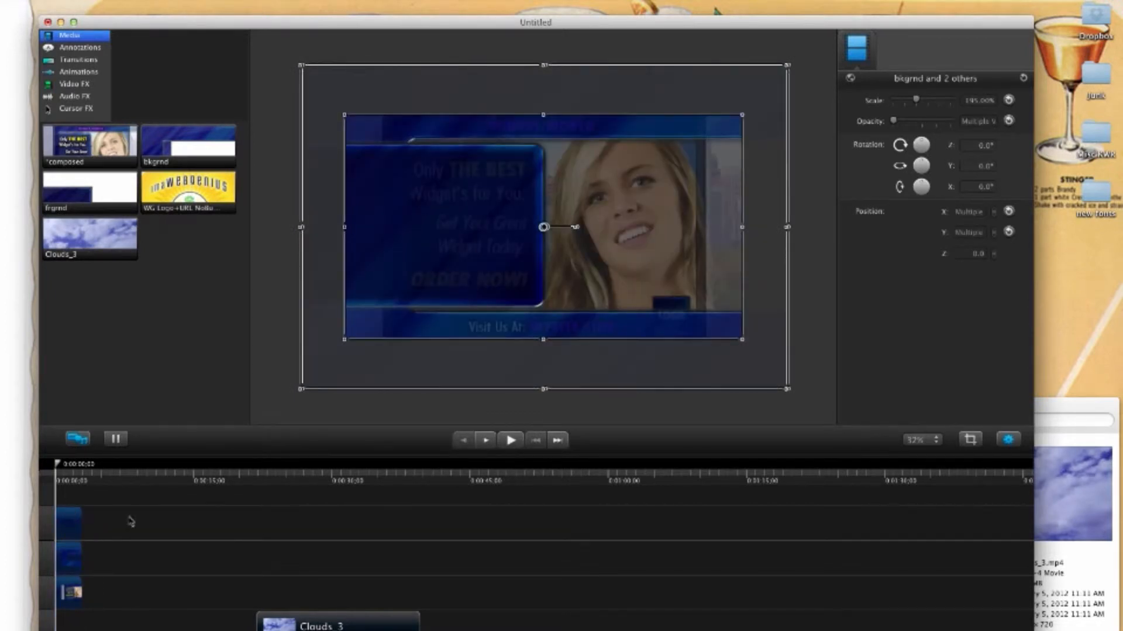
left_click_drag(266, 622, 59, 617)
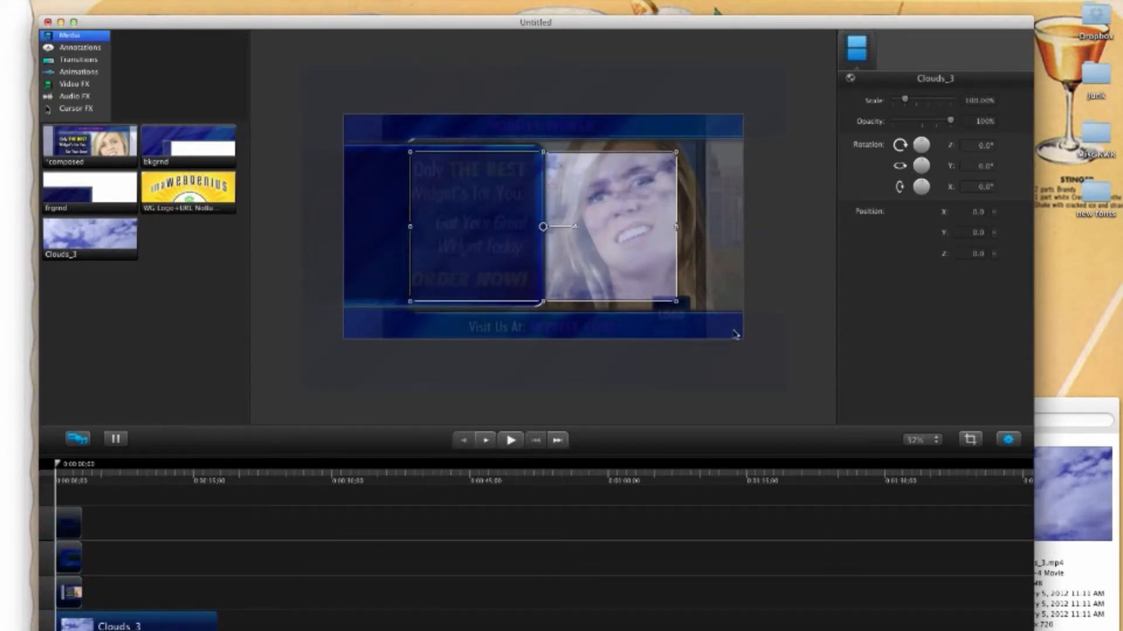
Move Clouds_3 aside on its track, try deleting the *composed guide clip, and undo the deletion.
left_click(80, 601)
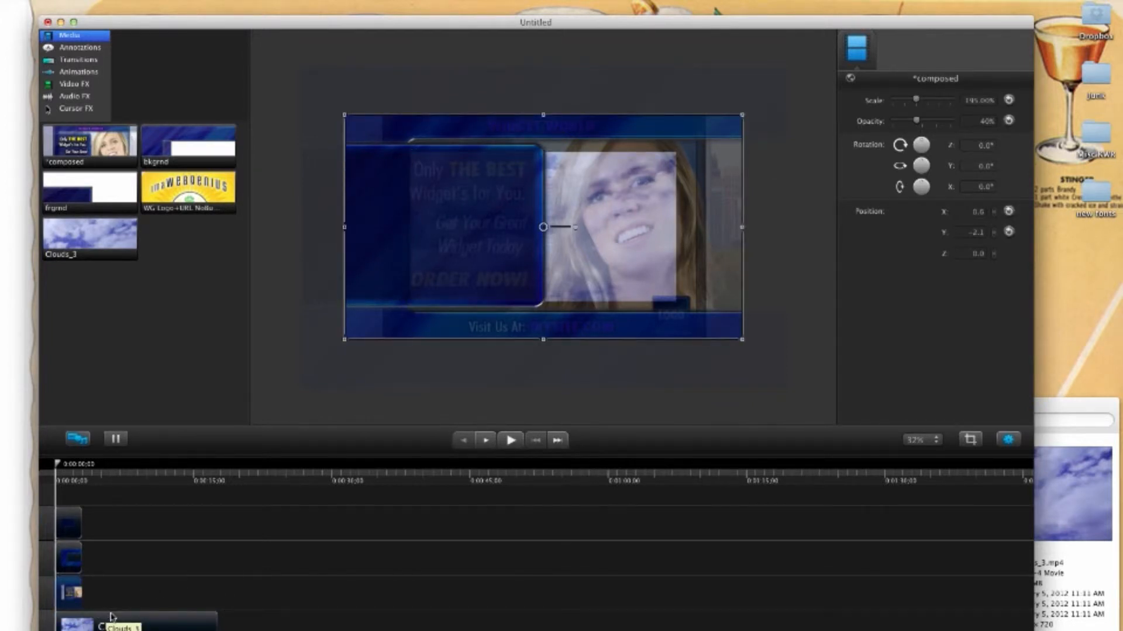
left_click_drag(113, 617, 345, 625)
left_click(65, 596)
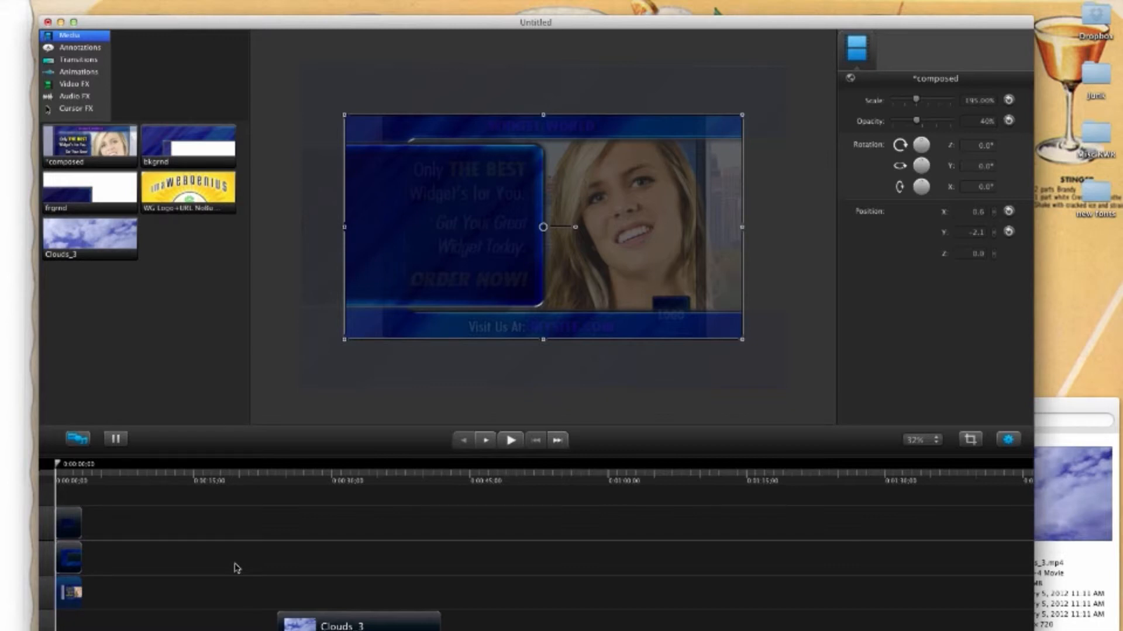
key("Delete")
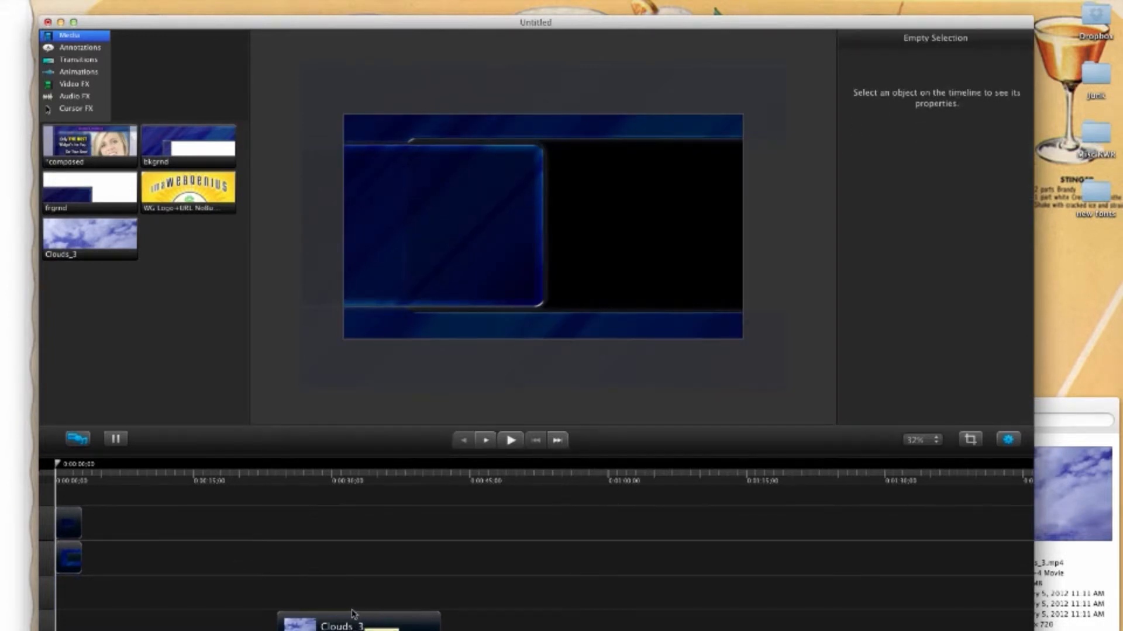
key("super+z")
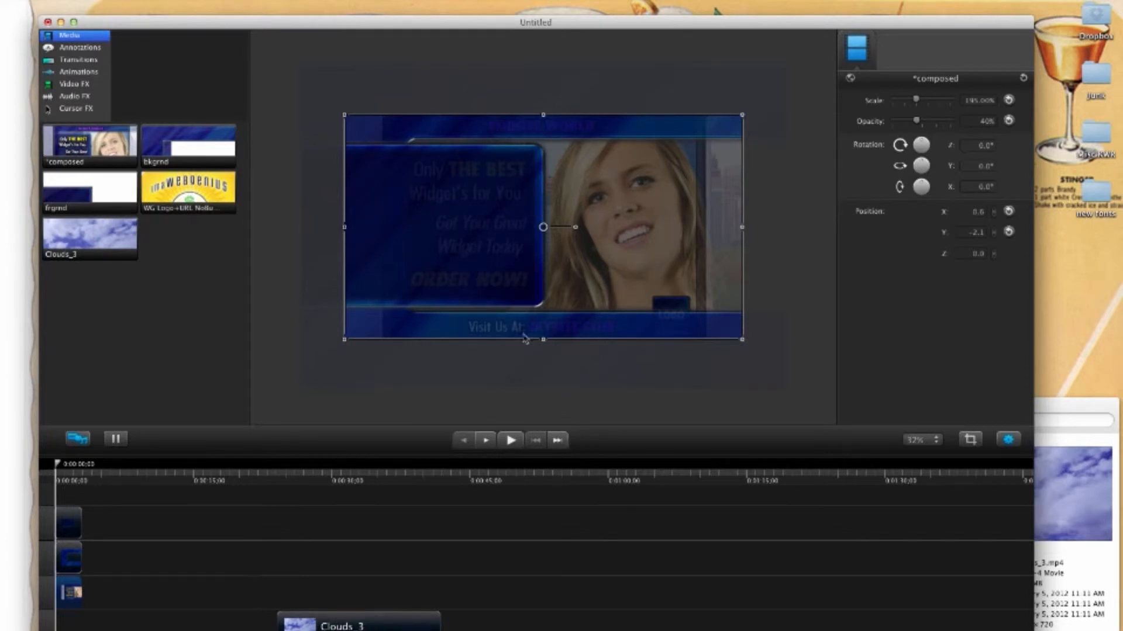
left_click(115, 589)
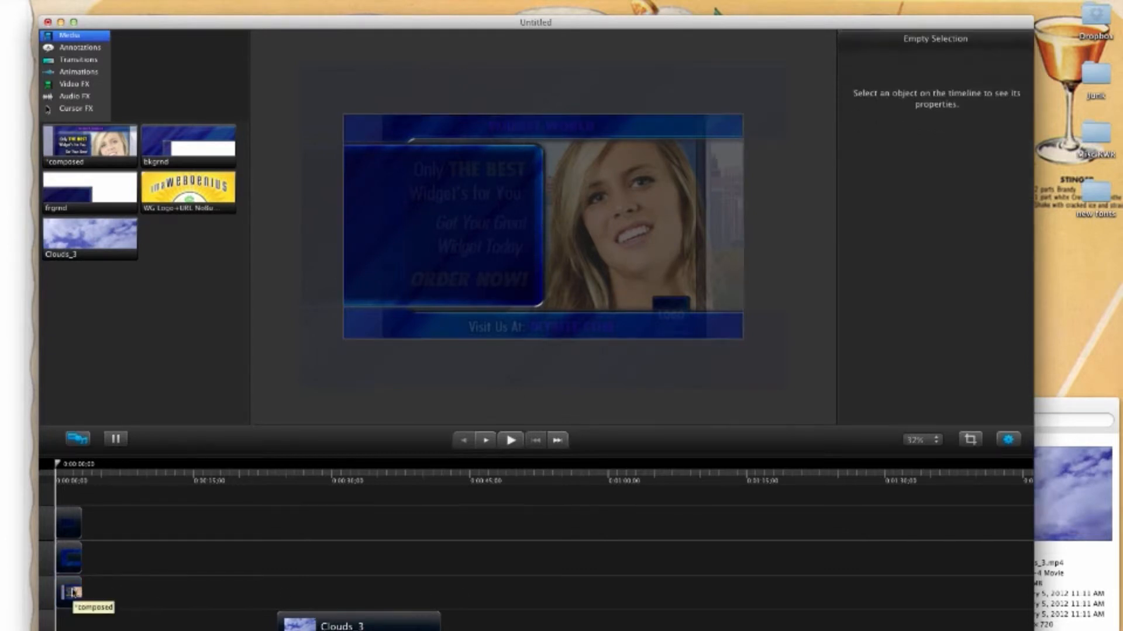
Delete the *composed guide clip and move Clouds_3 back to the start of the timeline.
left_click(71, 591)
key("Delete")
left_click_drag(312, 623, 63, 623)
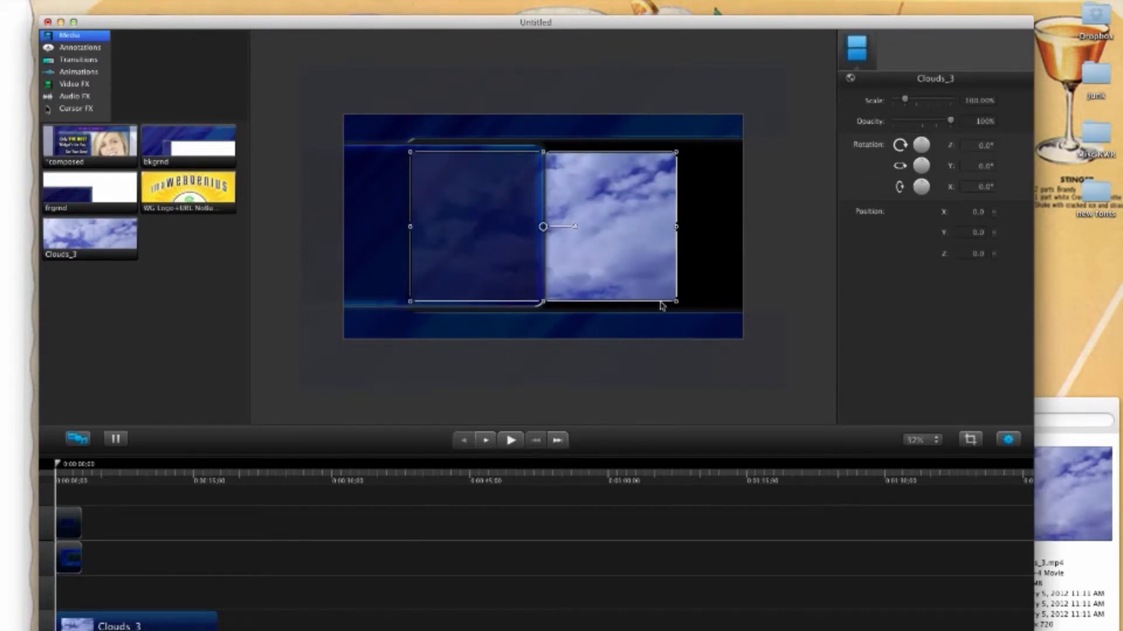
Scale Clouds_3 to about 150% to fill the canvas, and extend the frgrnd and bkgrnd clips to its length.
left_click_drag(677, 303, 743, 339)
left_click_drag(411, 154, 347, 122)
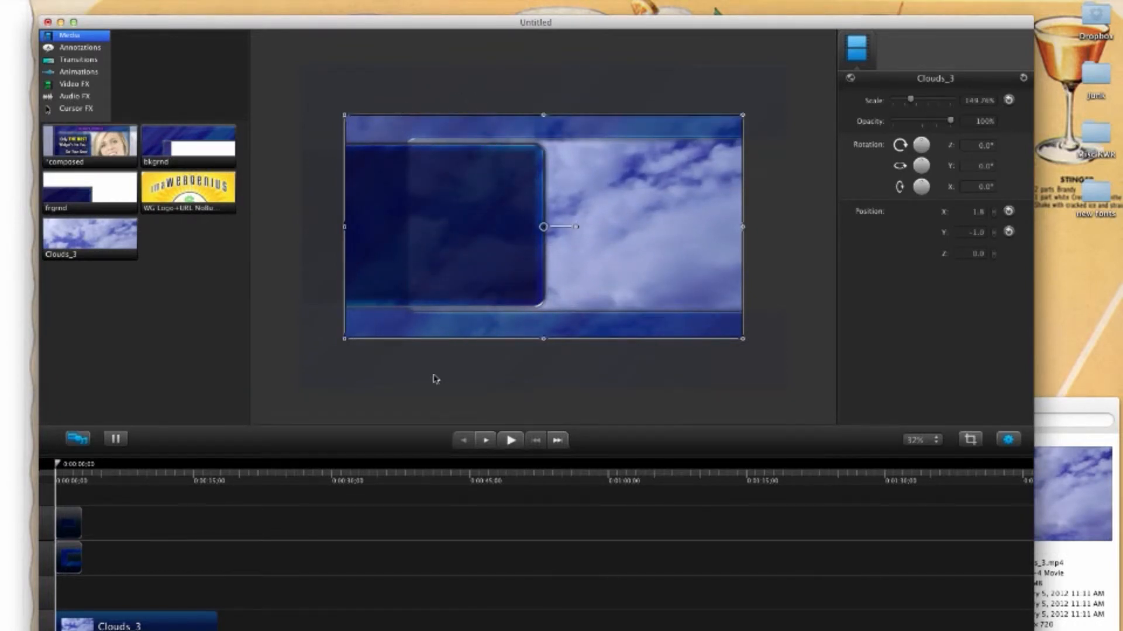
left_click_drag(93, 561, 218, 539)
left_click(144, 494)
Preview the moving clouds with bkgrnd at 100% opacity before setting its opacity to 85% and playing the sequence again.
key("space")
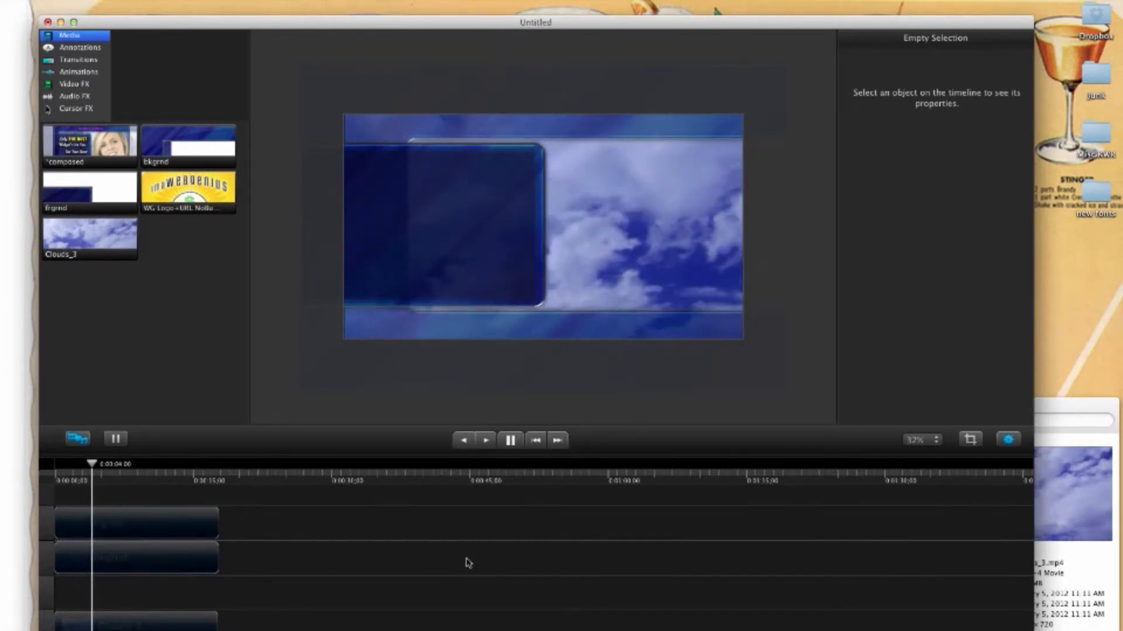
key("space")
left_click(158, 554)
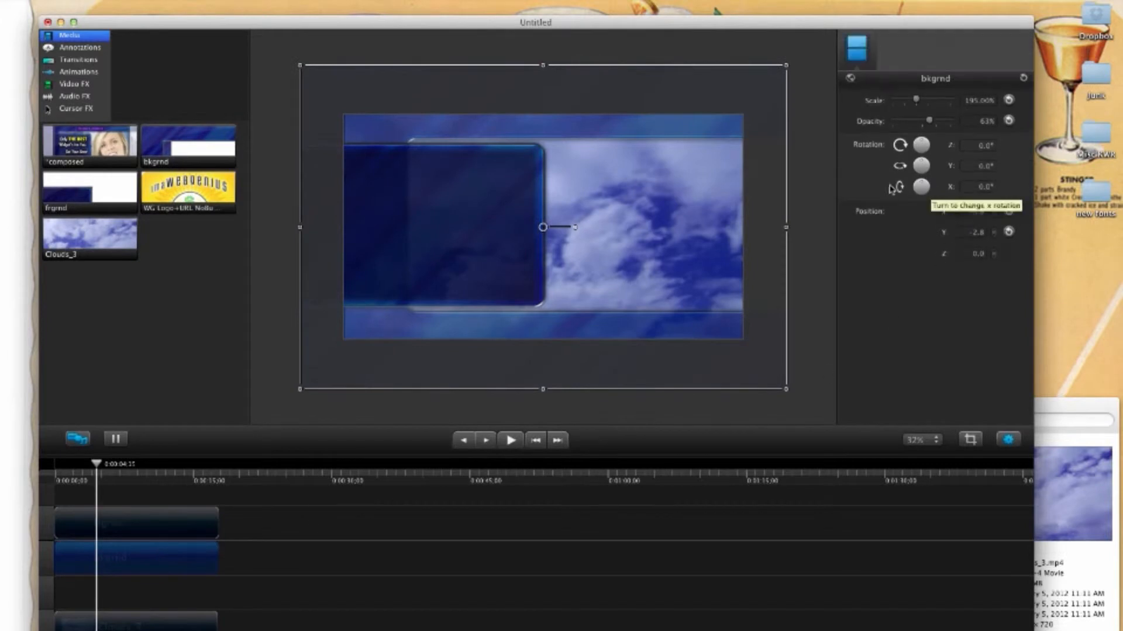
mouse_move(929, 120)
left_mouse_down()
mouse_move(961, 121)
mouse_move(952, 122)
left_mouse_up()
key("space")
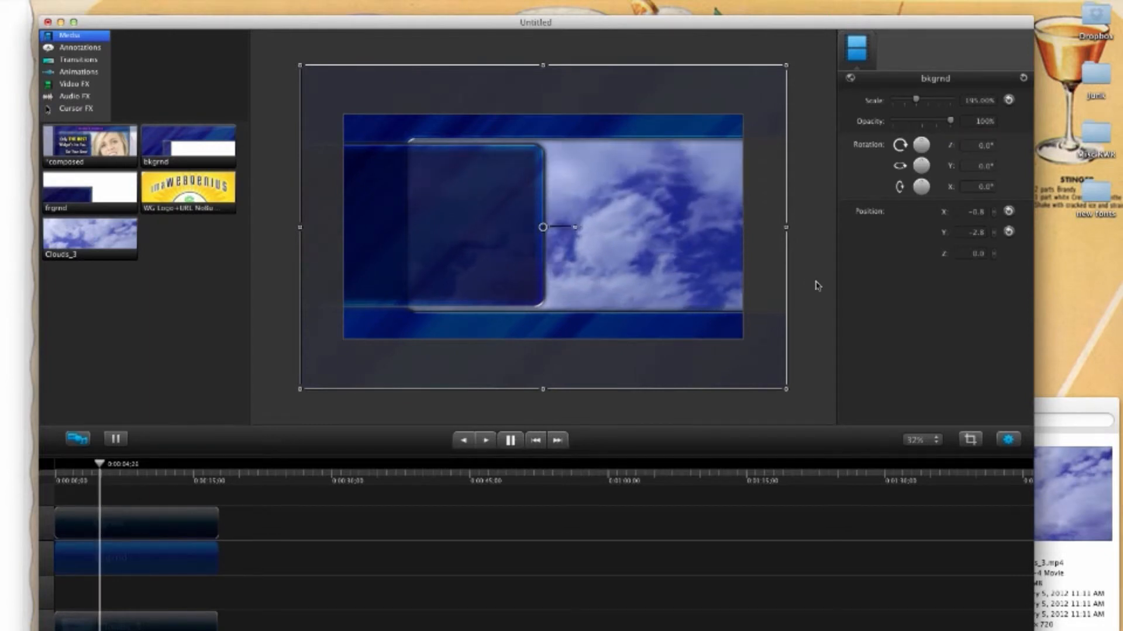
key("space")
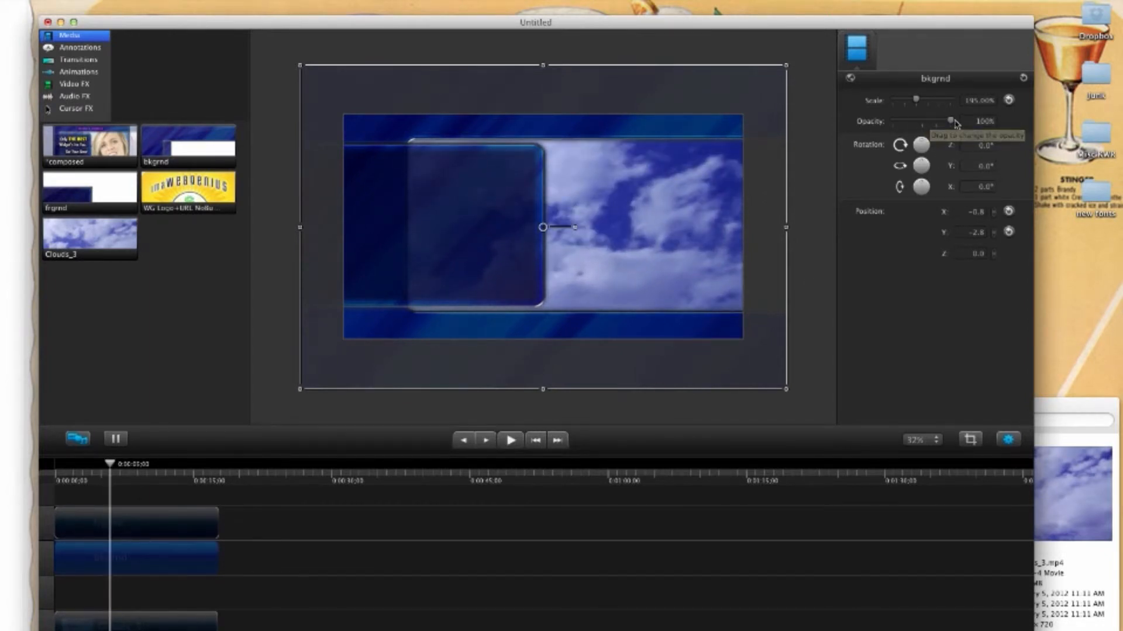
left_click_drag(955, 123, 942, 122)
key("space")
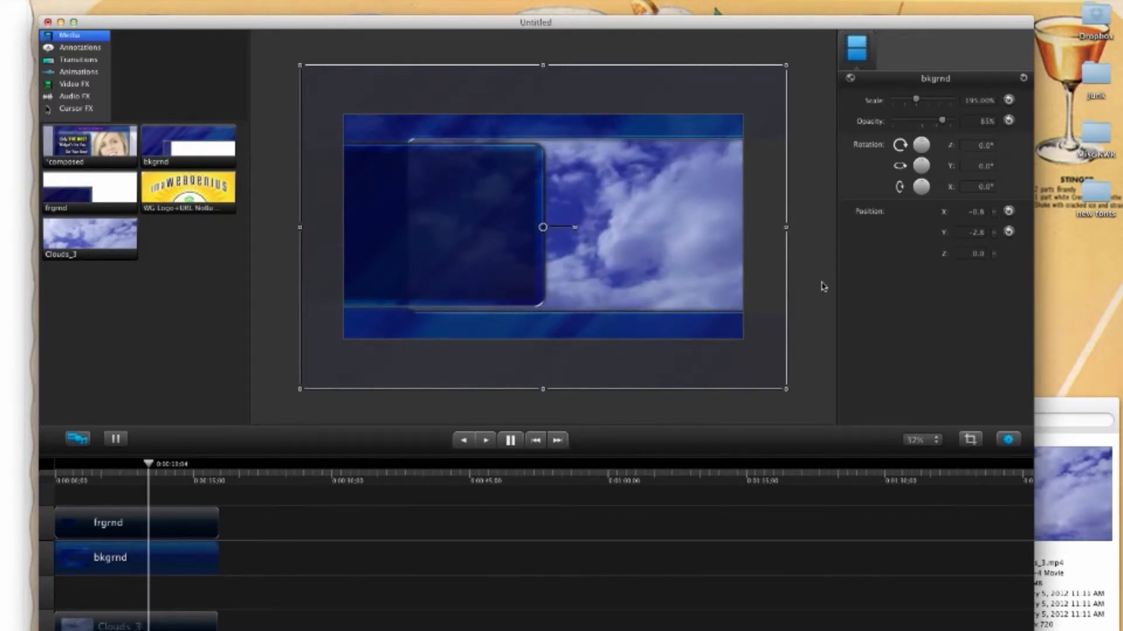
Nudge the bkgrnd layer down to Y -7.8 and the frgrnd layer down to Y -6.0, then deselect it.
left_click(824, 286)
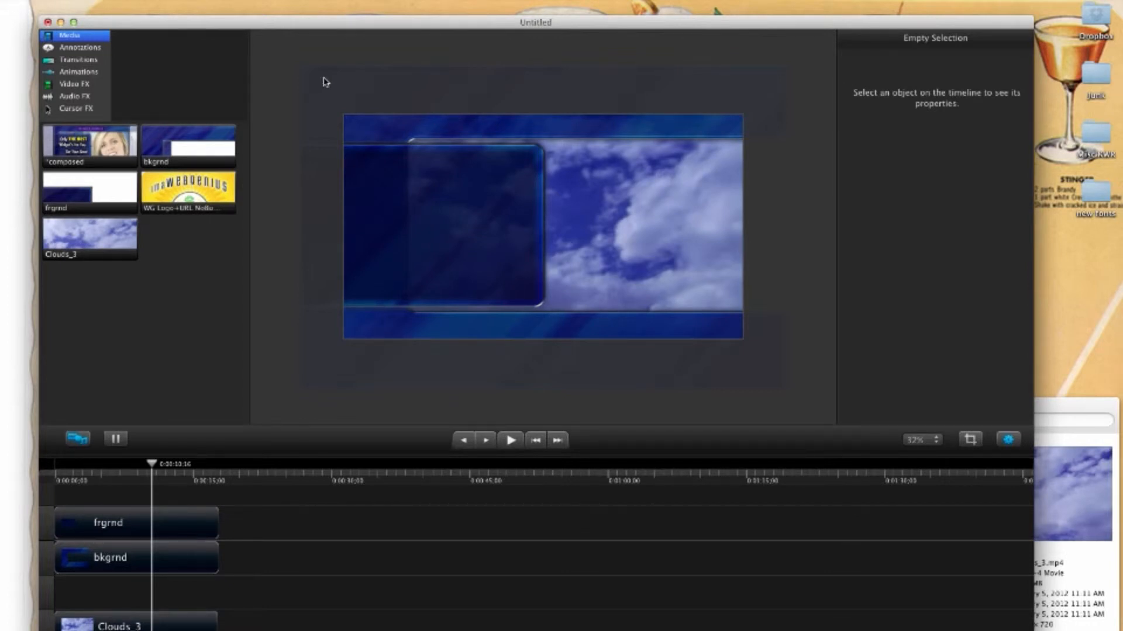
left_click(440, 124)
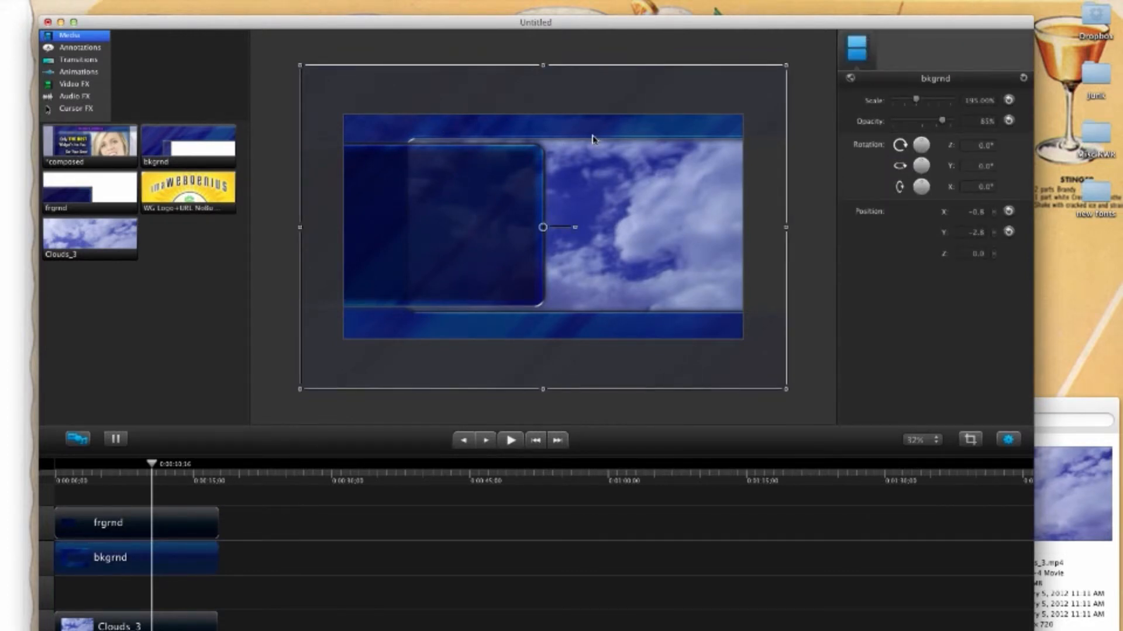
key("Down")
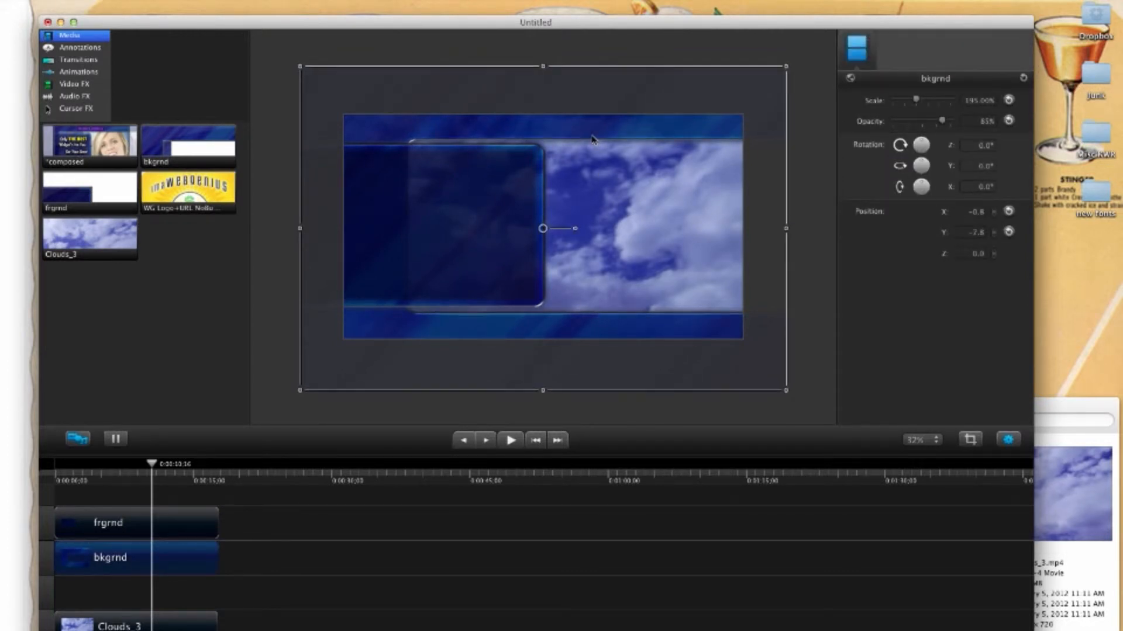
left_click(500, 189)
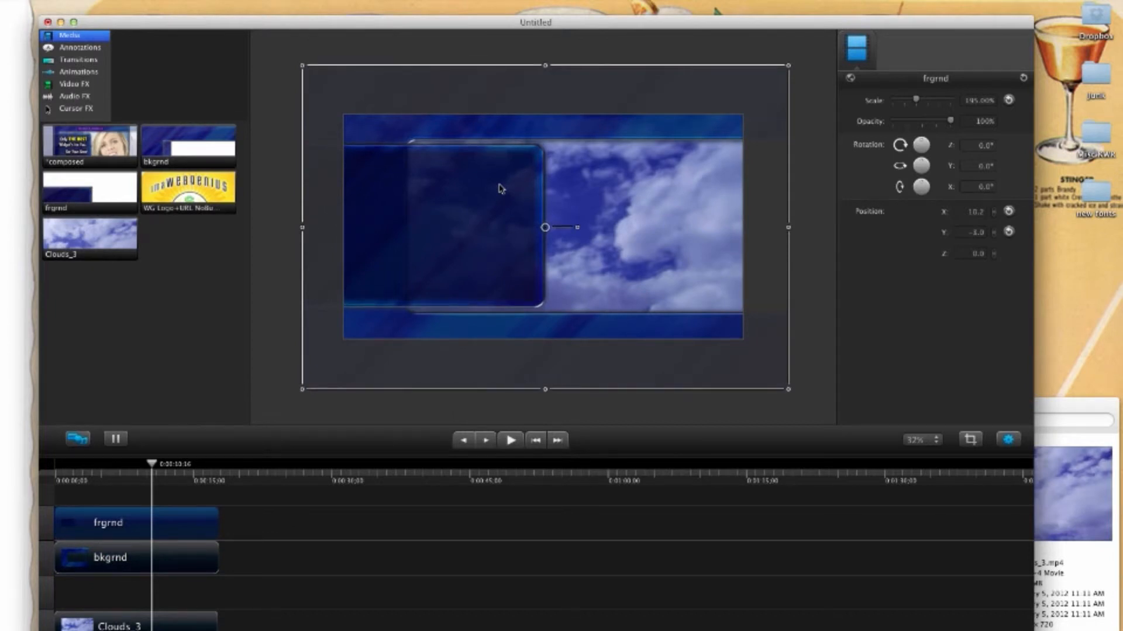
key("Down")
key("Down")
key("Down")
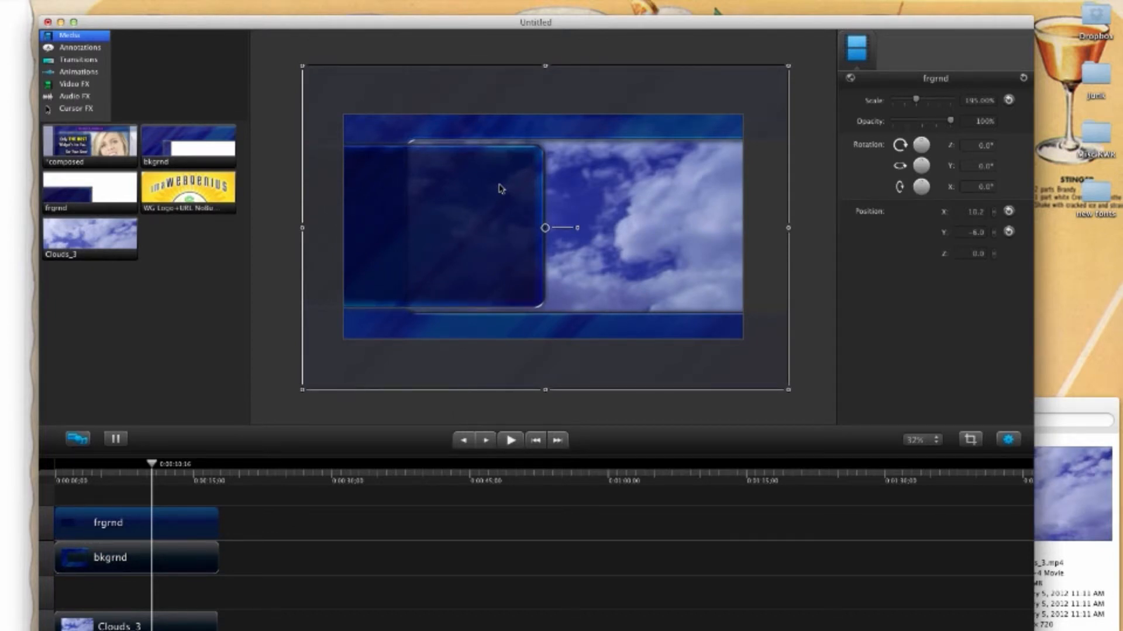
left_click(264, 119)
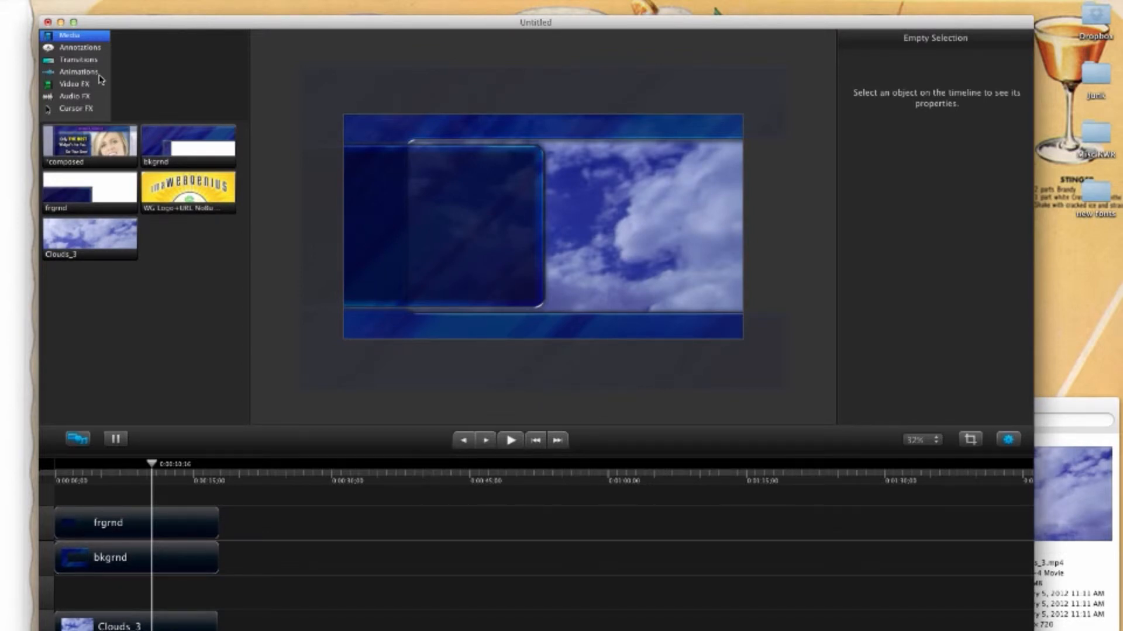
Add a bold white text annotation over the canvas, enter "Please Watch", and widen its text box.
left_click(70, 48)
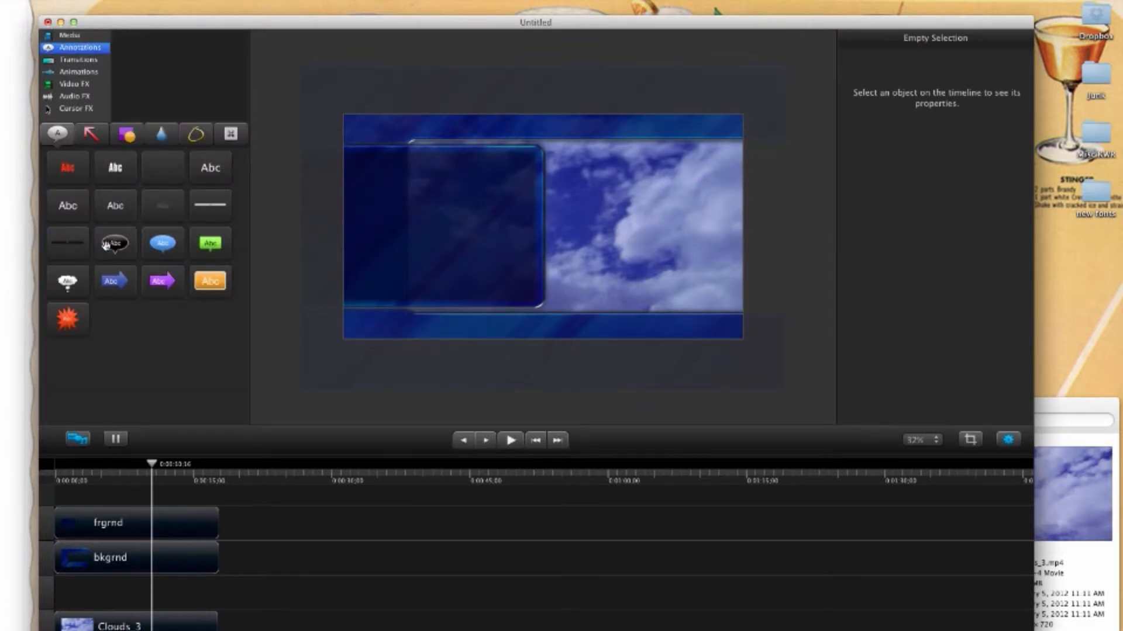
left_click(108, 178)
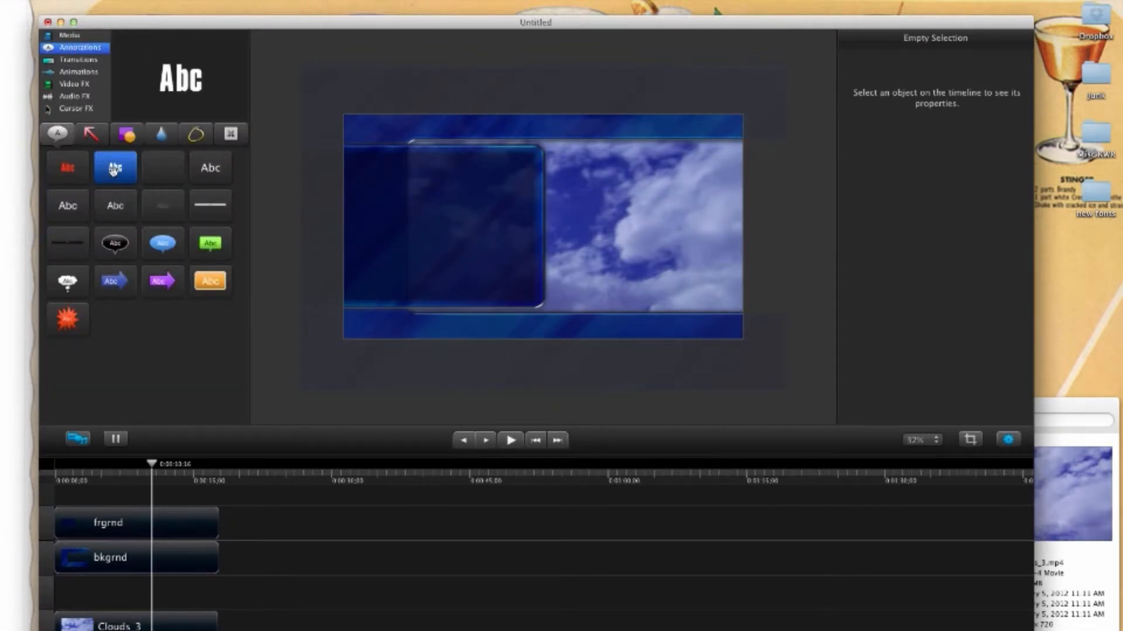
mouse_move(110, 173)
left_mouse_down()
mouse_move(573, 219)
mouse_move(499, 213)
left_mouse_up()
double_click(496, 214)
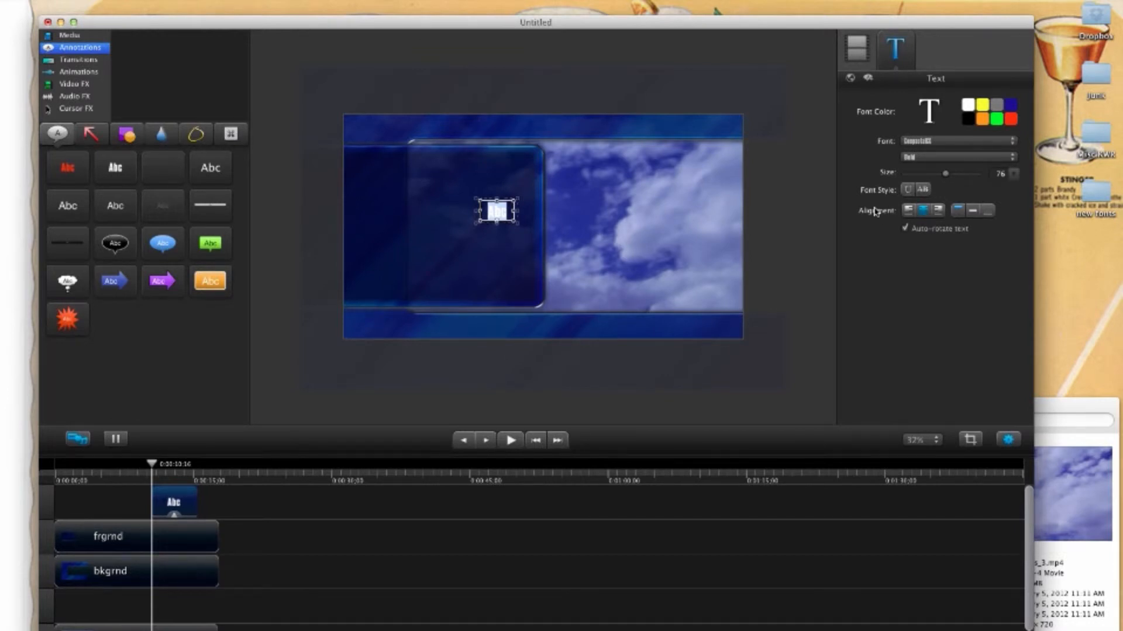
type("Please")
type(" Wa")
type("tch")
left_click_drag(512, 214, 641, 218)
left_click(543, 212)
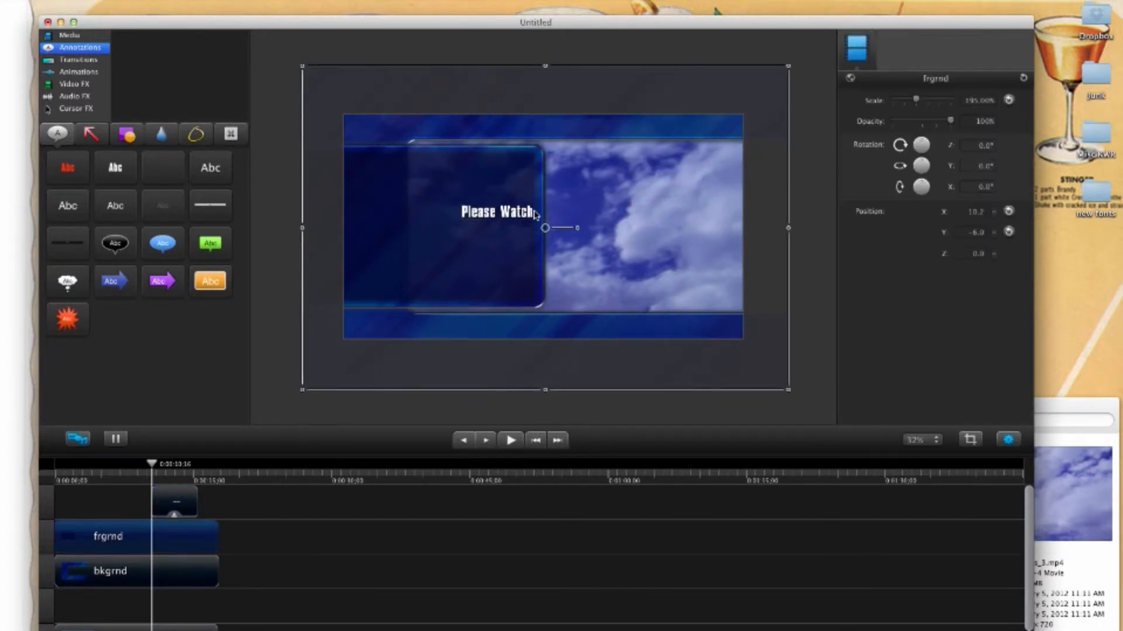
Extend the annotation's text to read "Please Watch This Video!".
left_click(524, 214)
double_click(525, 213)
left_click(536, 213)
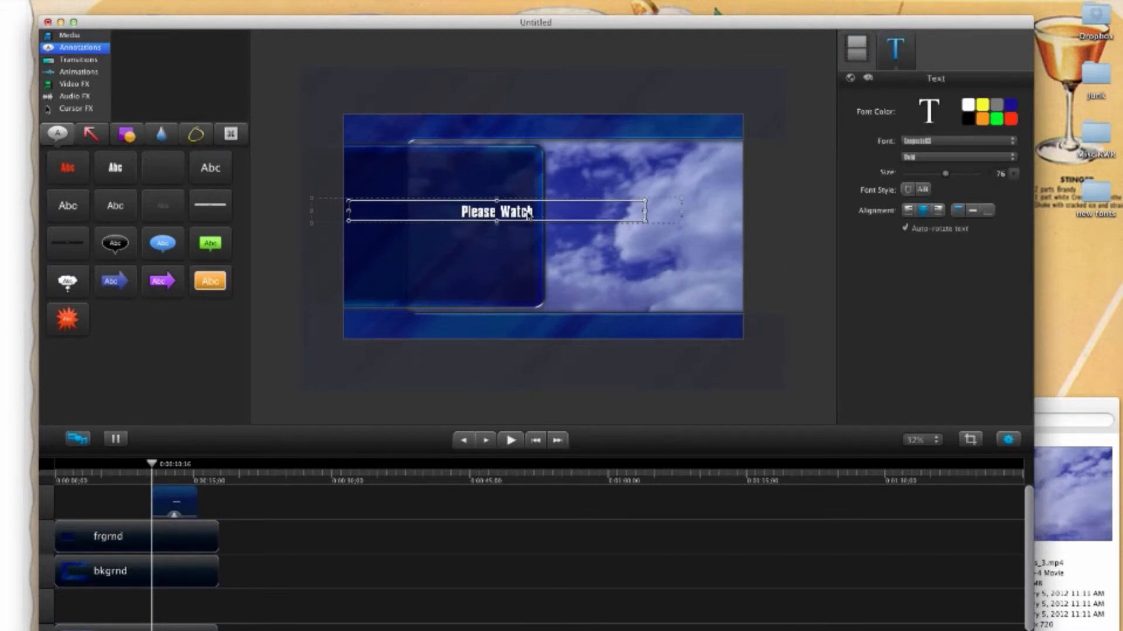
double_click(528, 214)
key("Right")
type("M")
key("BackSpace")
type("This vid")
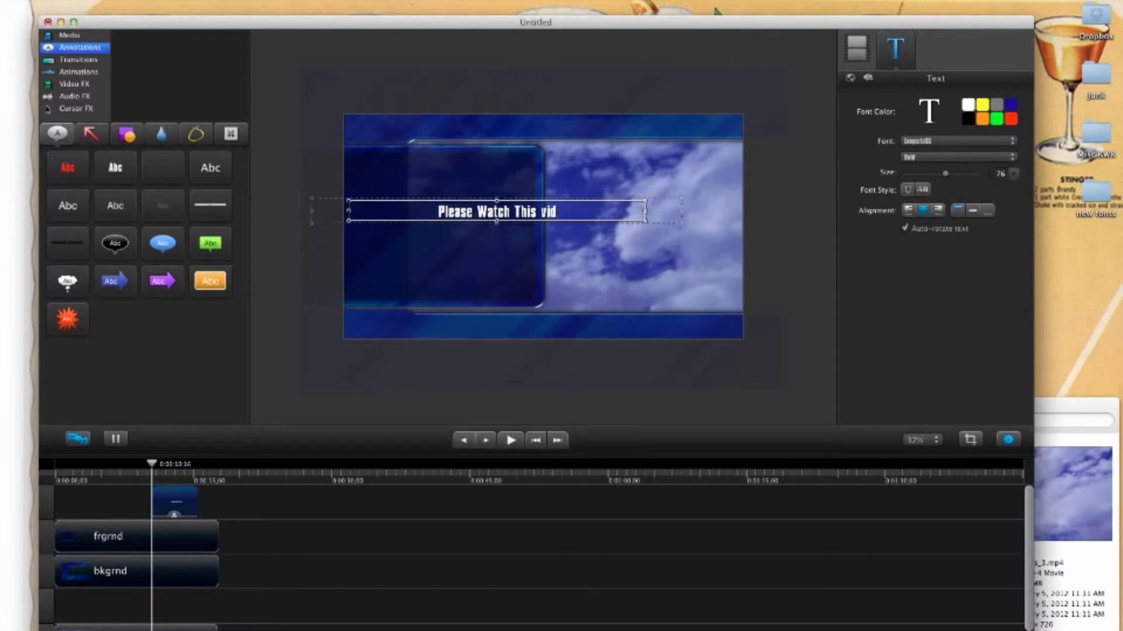
key("BackSpace")
key("BackSpace")
key("BackSpace")
type("Vd")
key("BackSpace")
type("ideo")
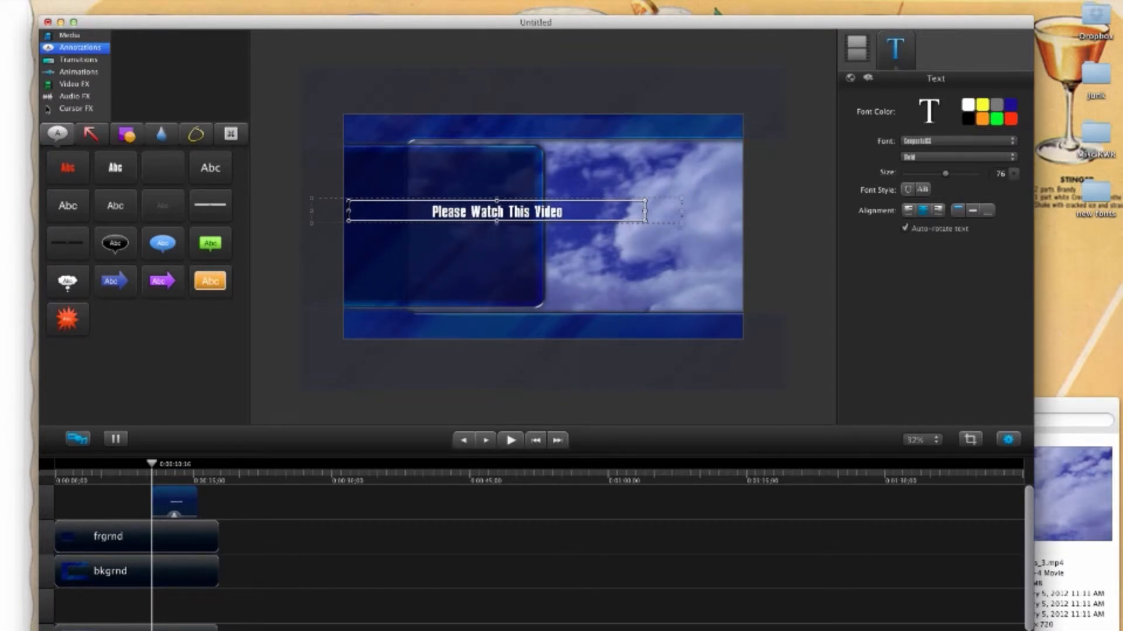
type("!")
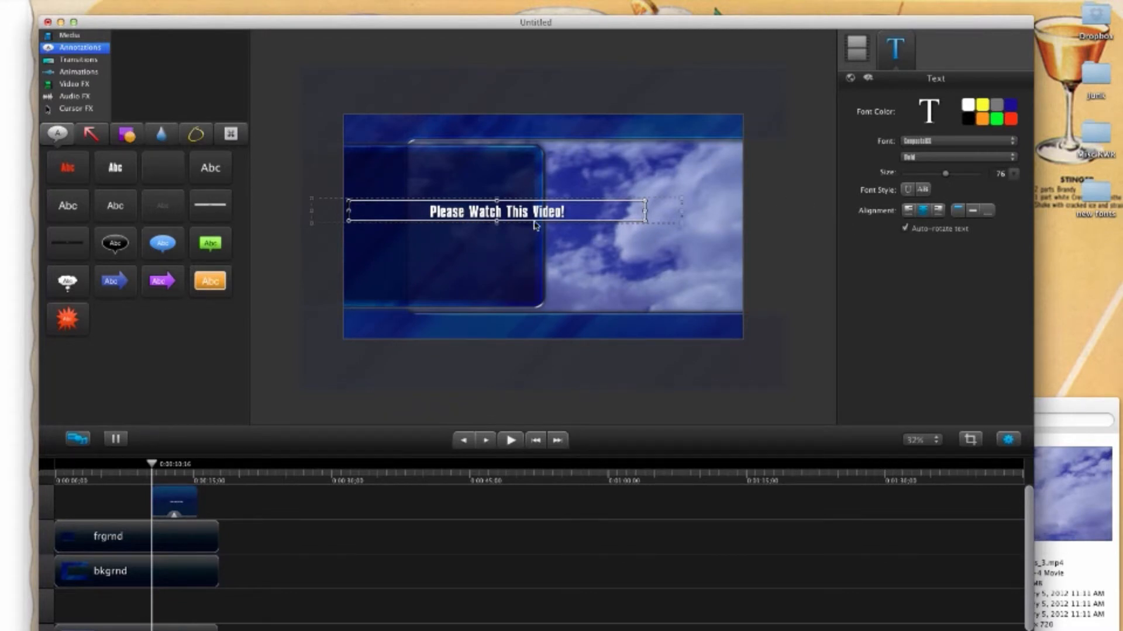
Move the "Please Watch This Video!" title into the blue bar along the upper edge of the frame.
left_click_drag(534, 220, 623, 176)
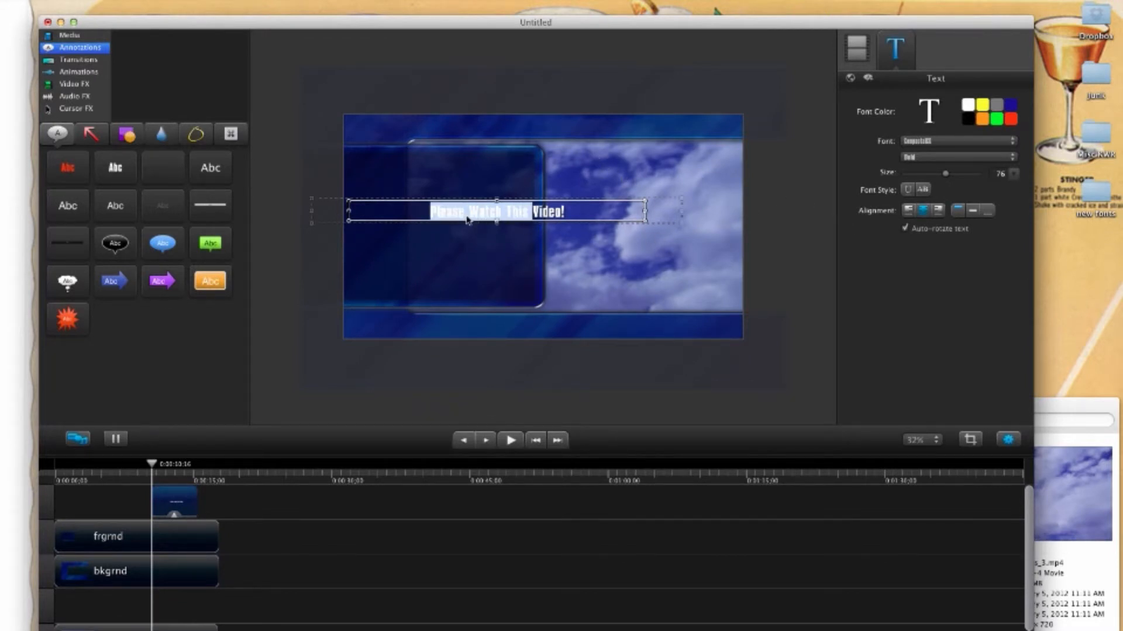
left_click(794, 203)
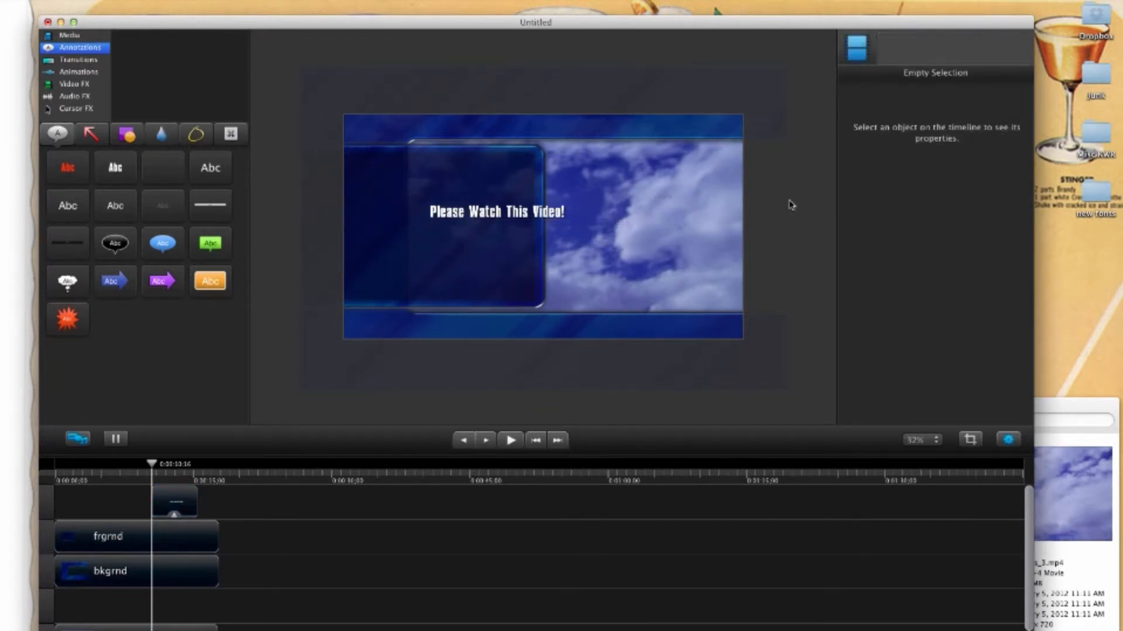
left_click_drag(552, 216, 603, 132)
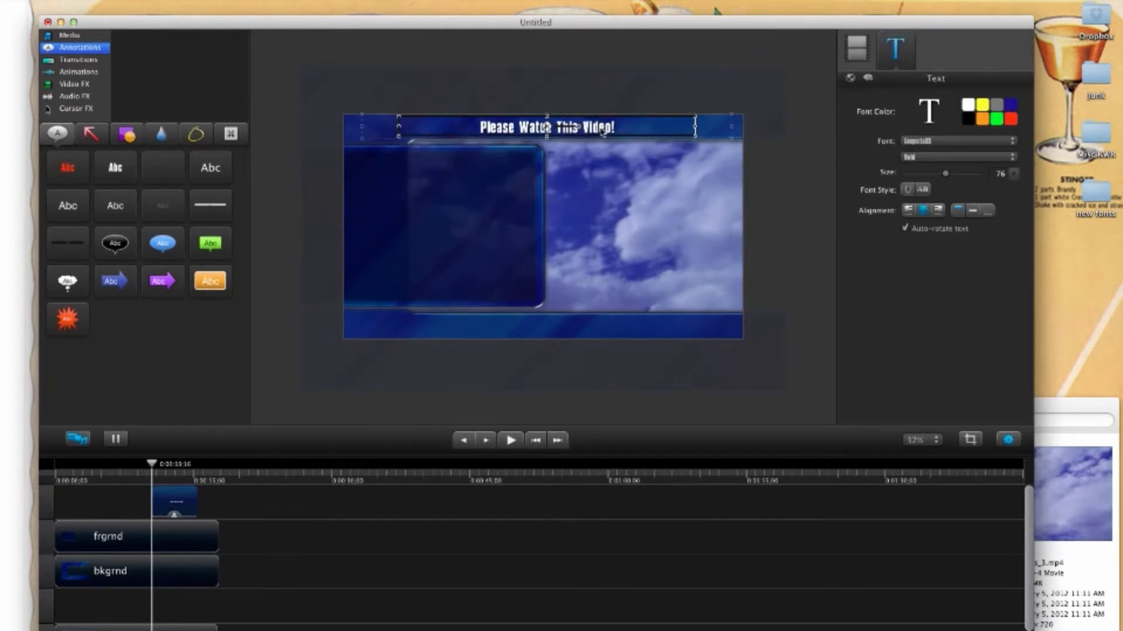
Trim the title clip to start at the timeline's beginning and end before the frgrnd clip does, and preview the playback.
left_click_drag(152, 494, 55, 495)
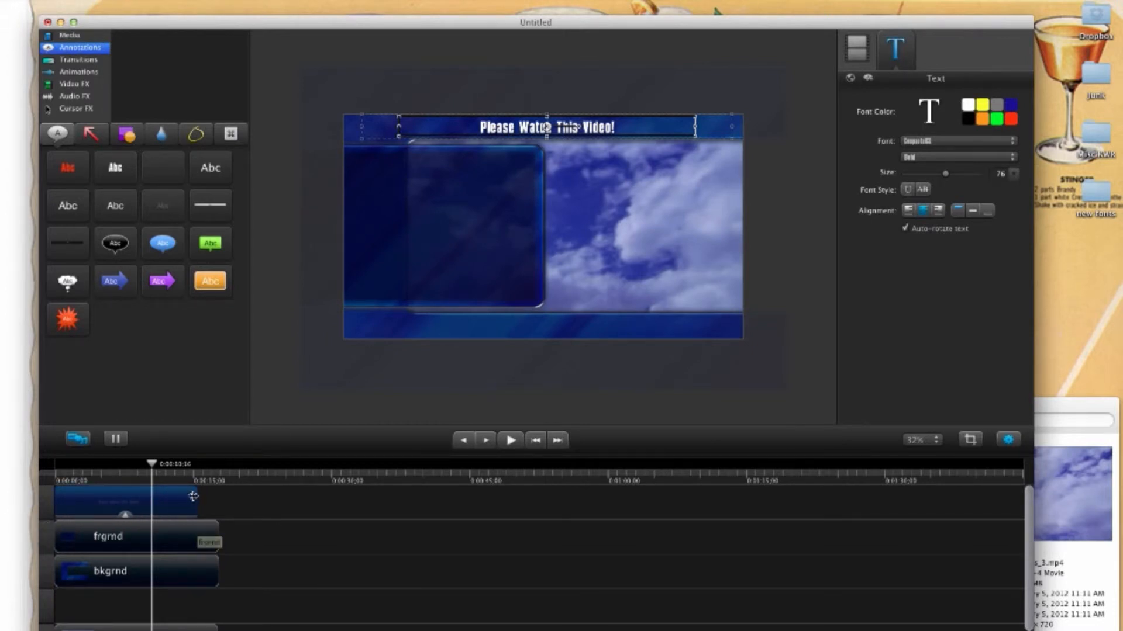
mouse_move(184, 517)
left_mouse_down()
mouse_move(120, 516)
mouse_move(132, 515)
left_mouse_up()
left_click_drag(151, 465, 102, 466)
left_click(211, 509)
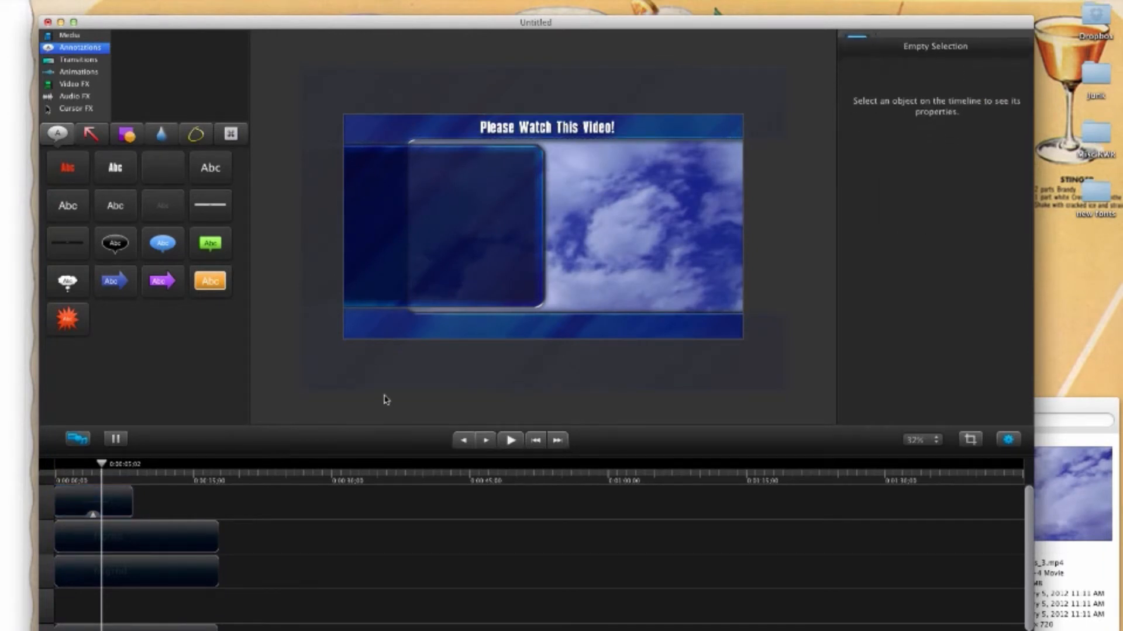
key("space")
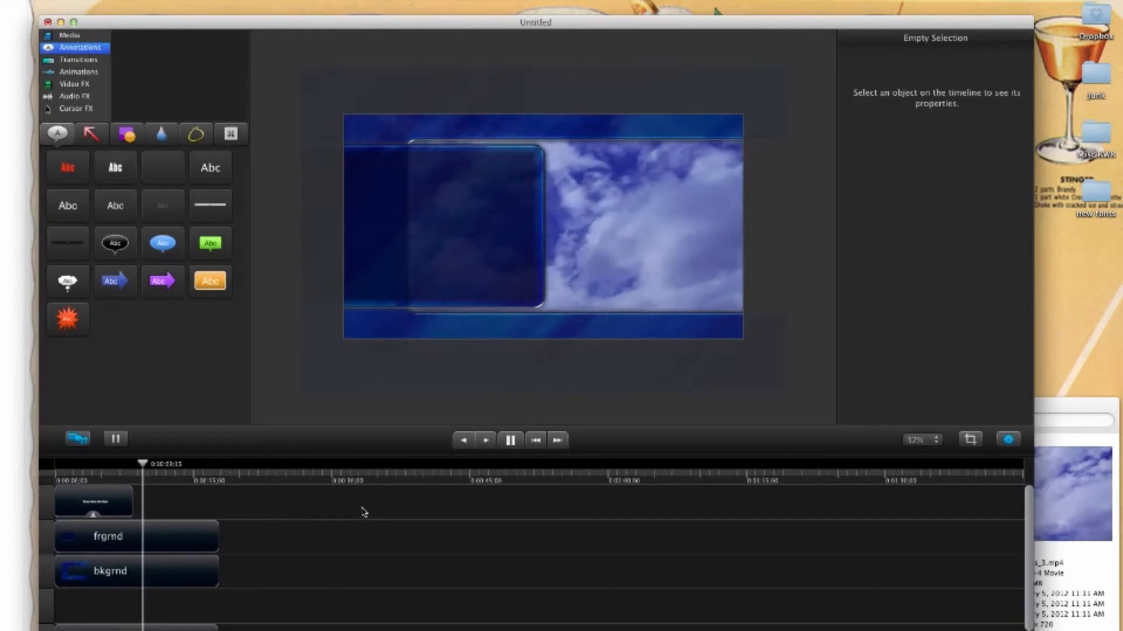
key("space")
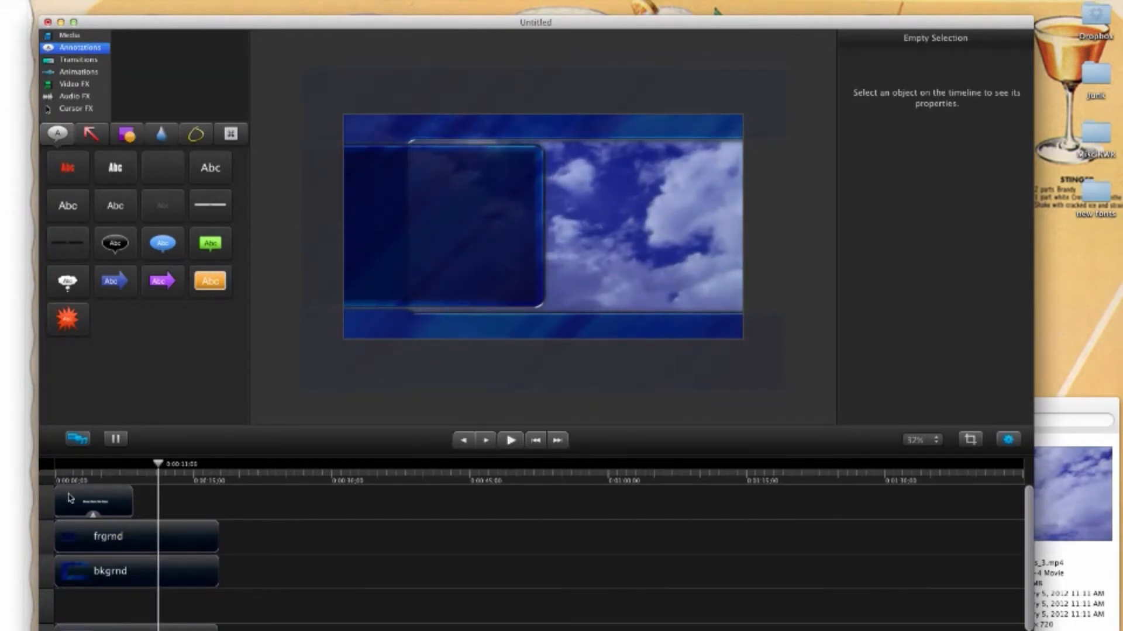
Duplicate the title at about 4 seconds, place the copy in the lower blue bar, and change its text to "MyWebsite.com".
left_click_drag(160, 465, 92, 465)
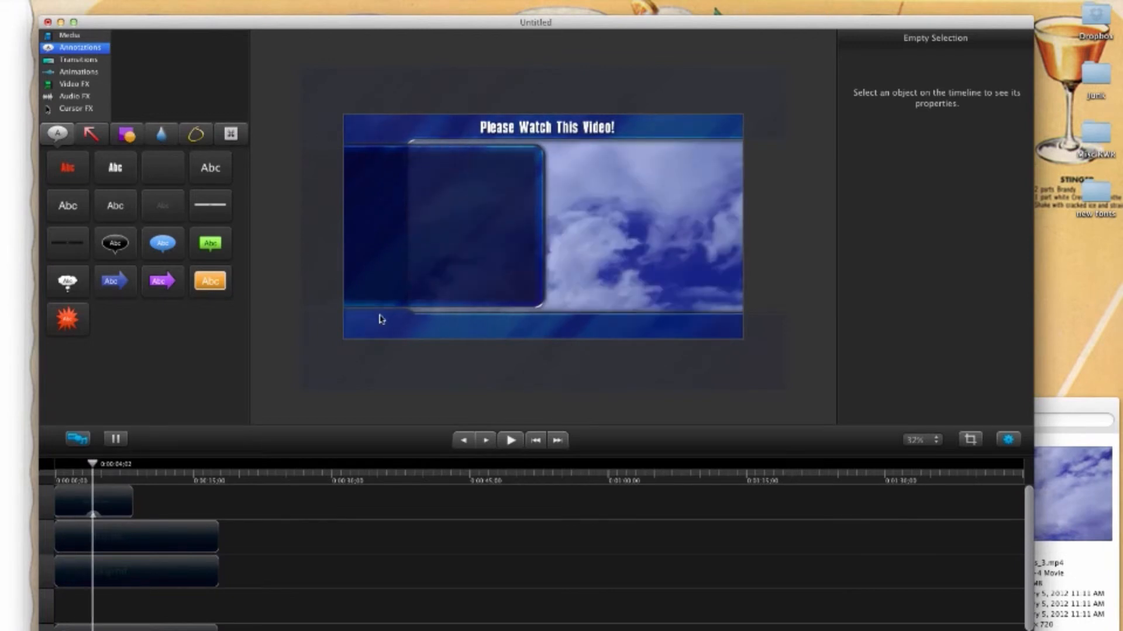
left_click(562, 128)
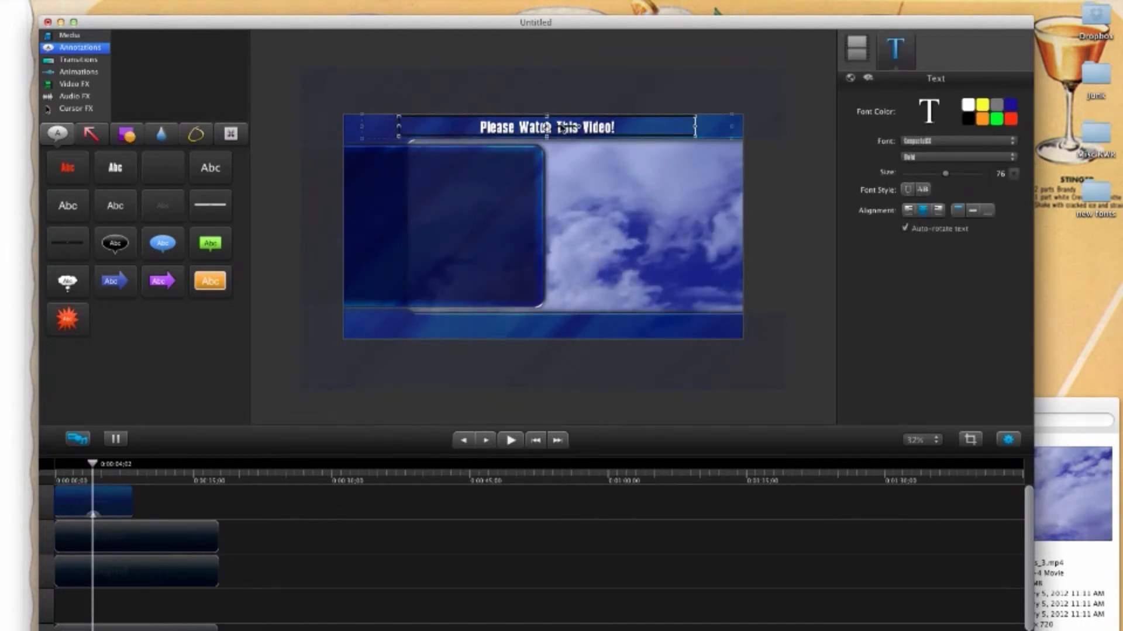
key("super+v")
left_click_drag(564, 128, 568, 329)
double_click(507, 331)
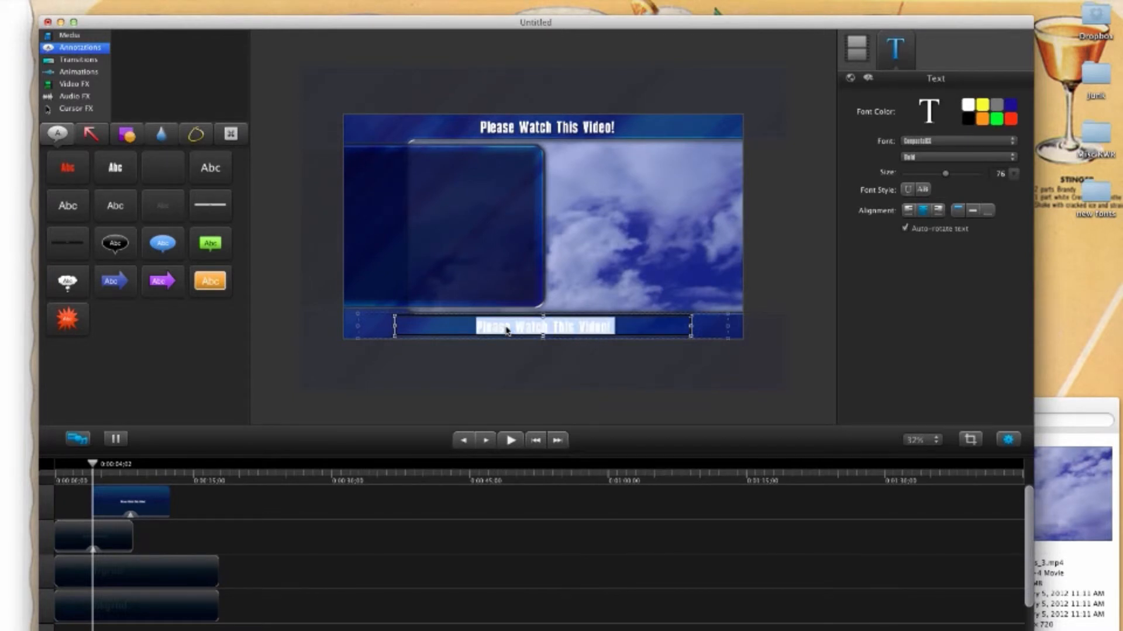
type("MyWebsite.")
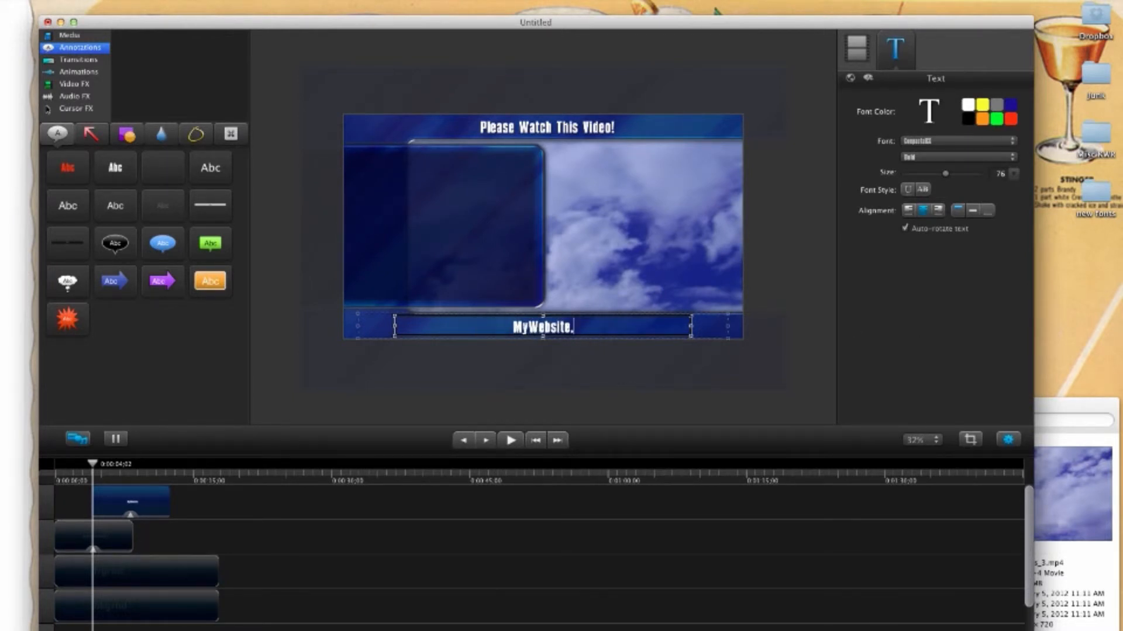
type("com")
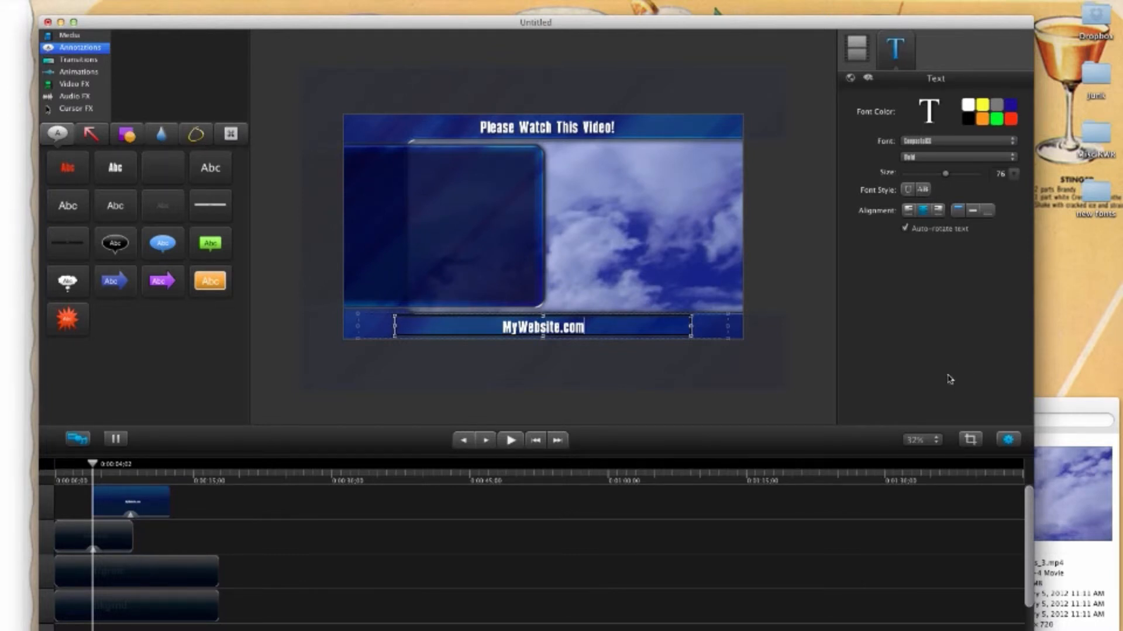
left_click(736, 372)
left_click(824, 266)
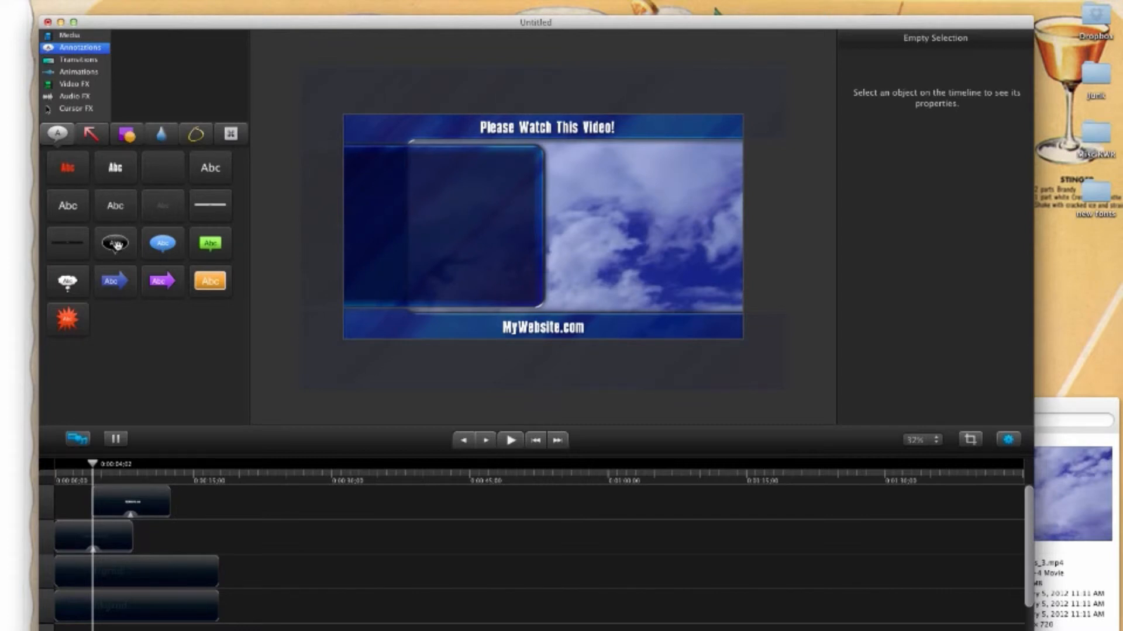
Add a square black-filled Abc callout and resize it to fit inside the dark blue panel of the frame.
left_click(116, 169)
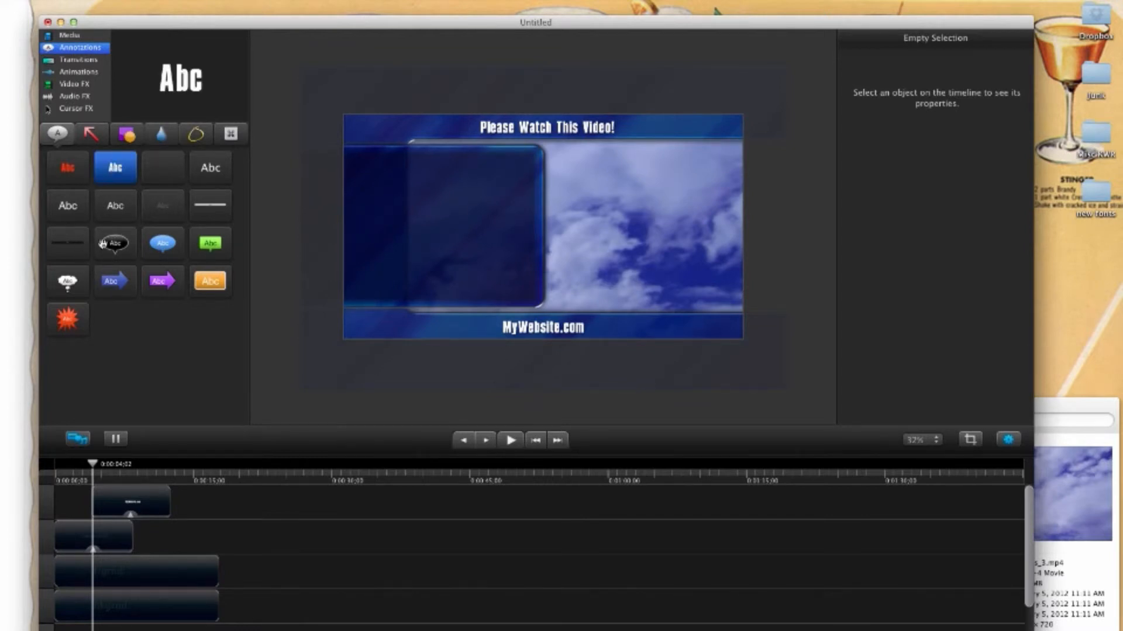
left_click(74, 253)
left_click_drag(68, 249, 454, 226)
mouse_move(652, 234)
left_mouse_down()
mouse_move(576, 257)
mouse_move(643, 249)
left_mouse_up()
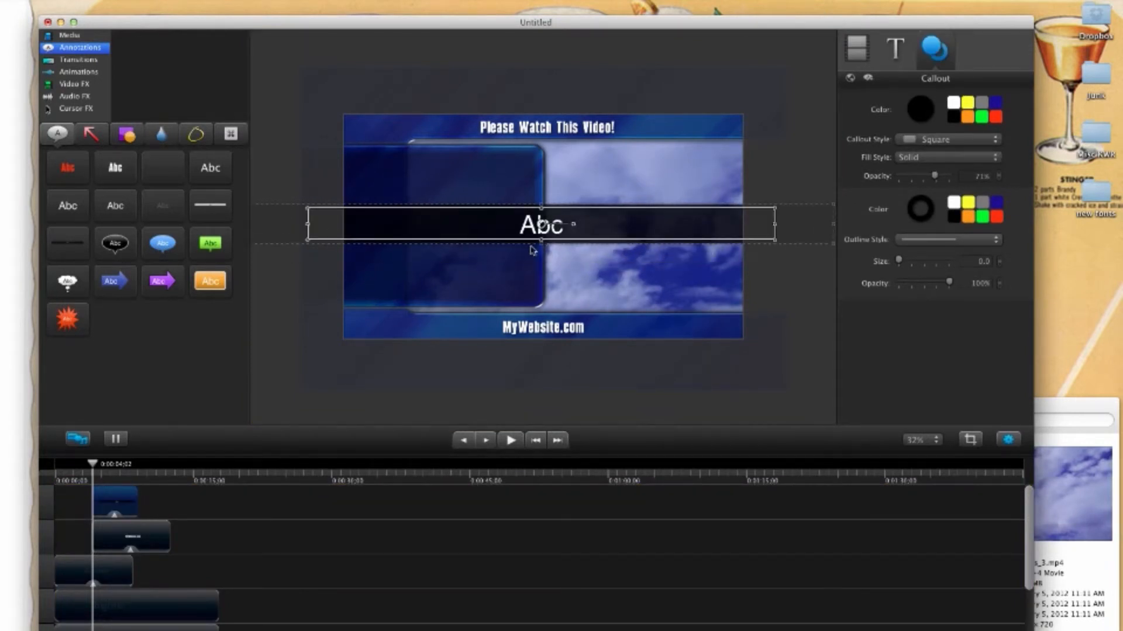
left_click_drag(542, 245, 542, 273)
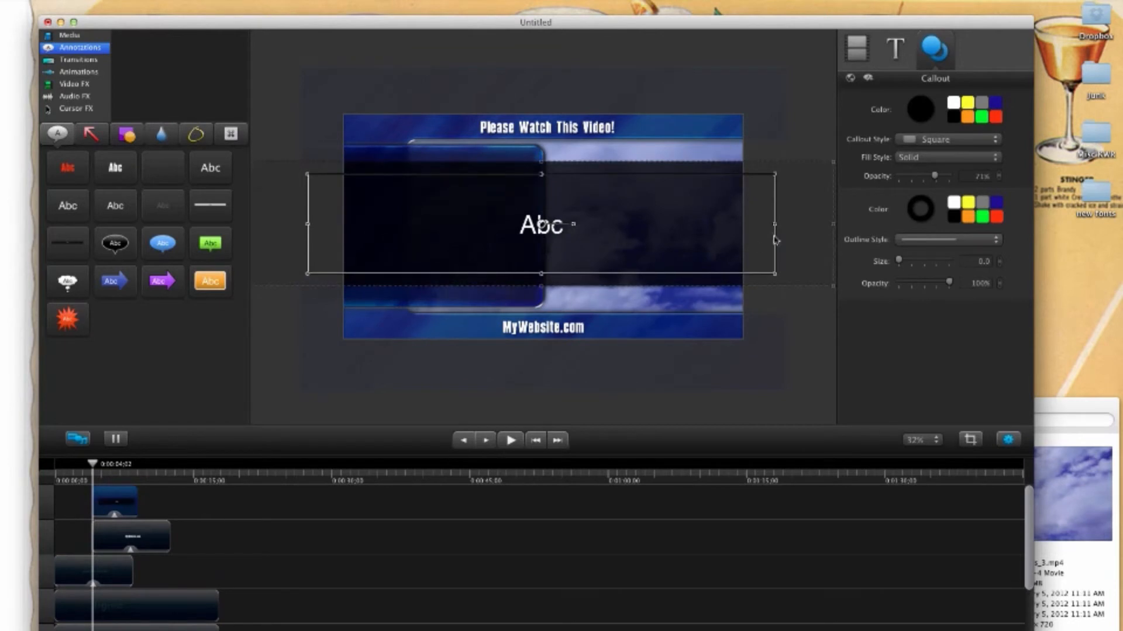
left_click_drag(774, 227, 452, 205)
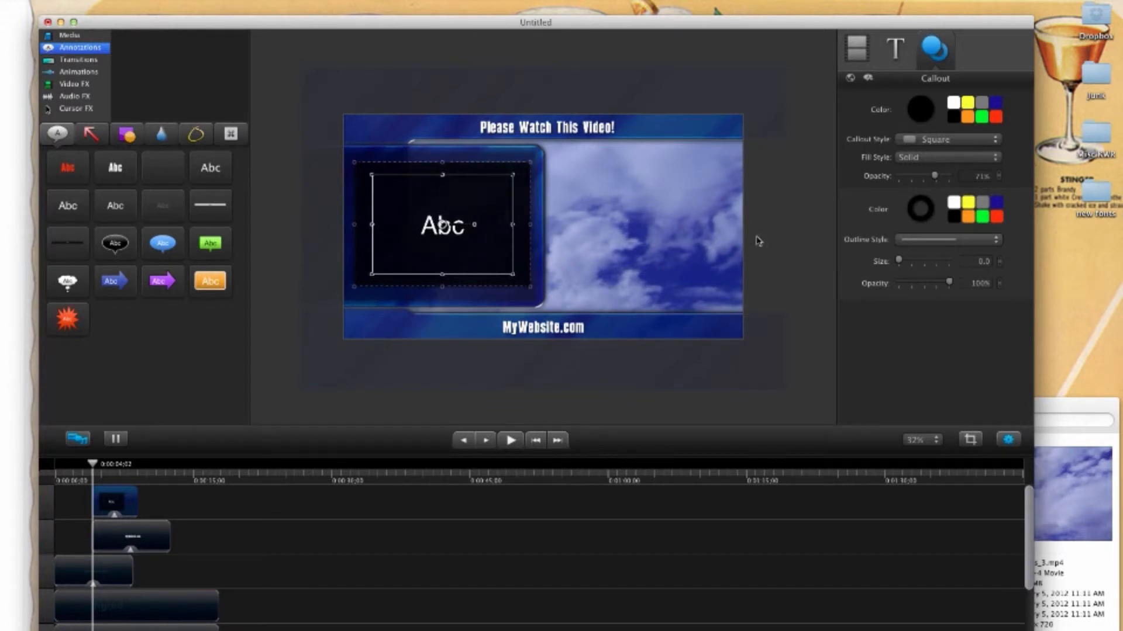
left_click(810, 250)
Set the Abc callout's fill opacity to 0%.
left_click(499, 220)
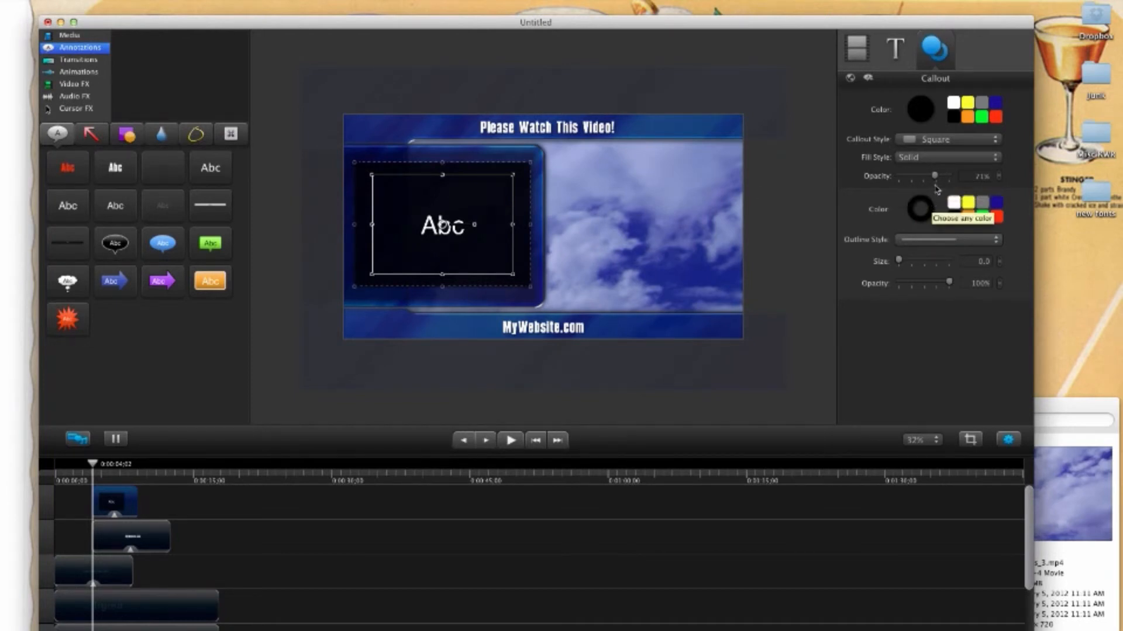
left_click_drag(935, 177, 867, 181)
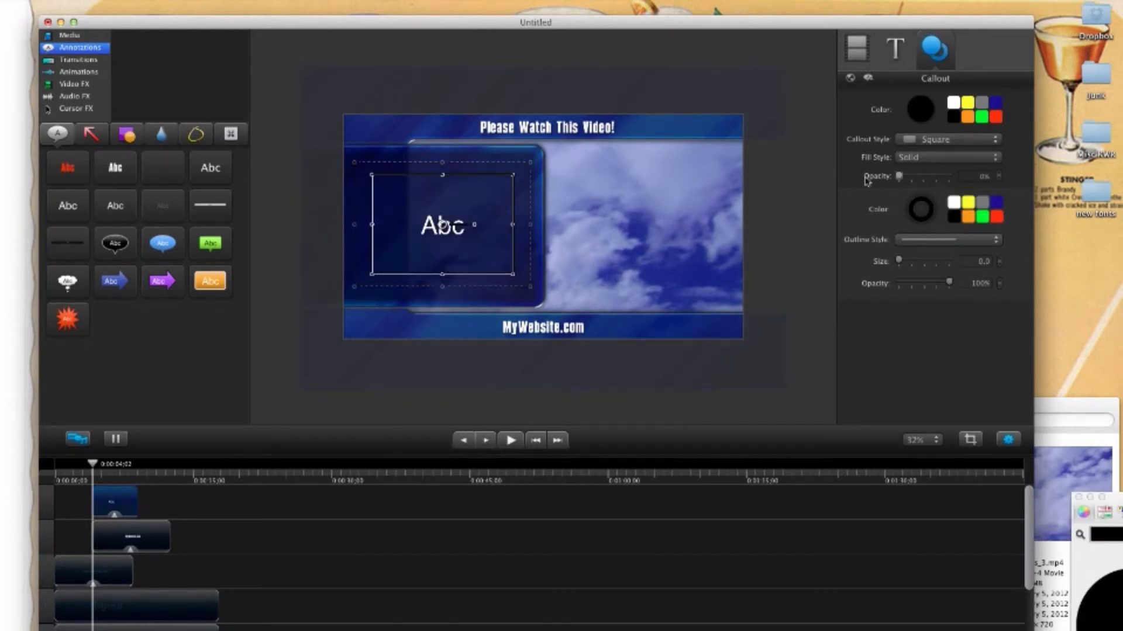
left_click(777, 175)
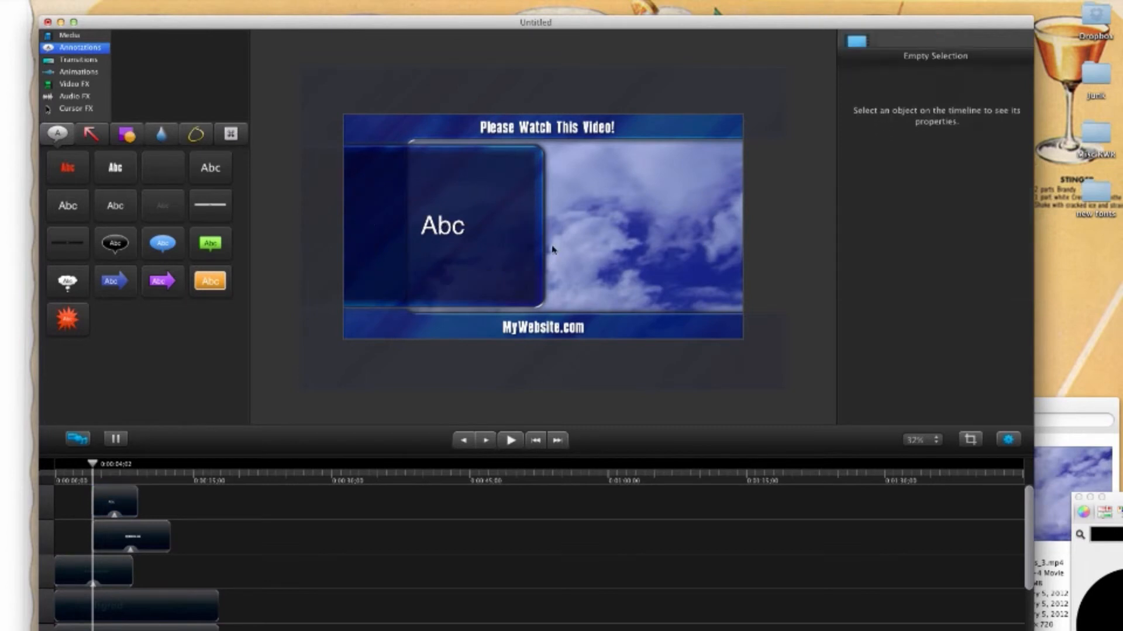
left_click(468, 230)
double_click(453, 232)
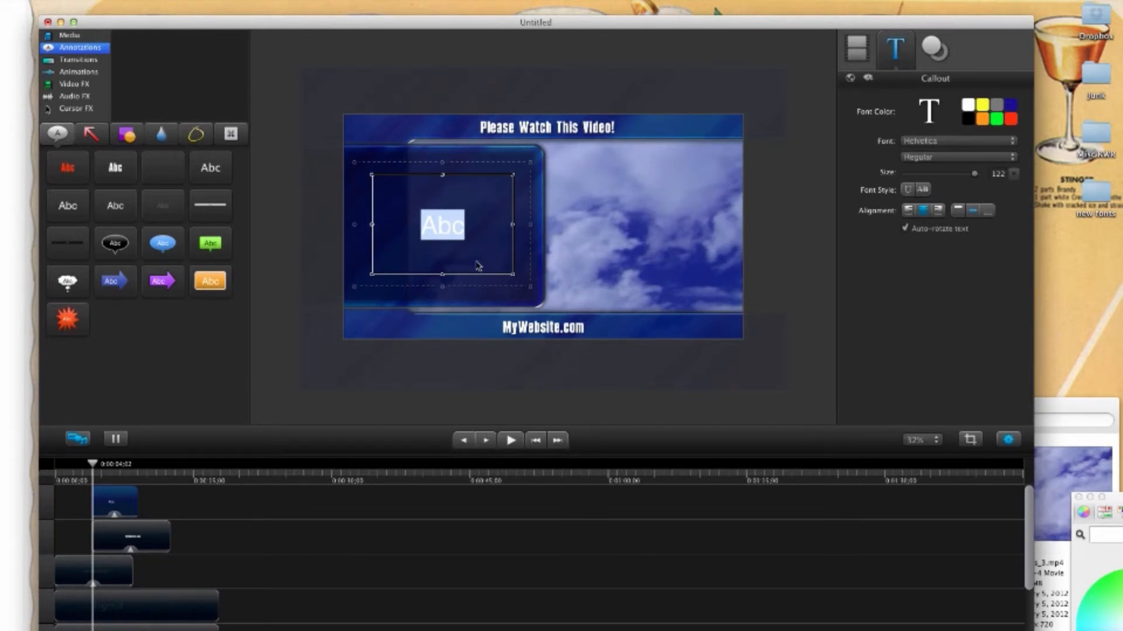
left_click(786, 250)
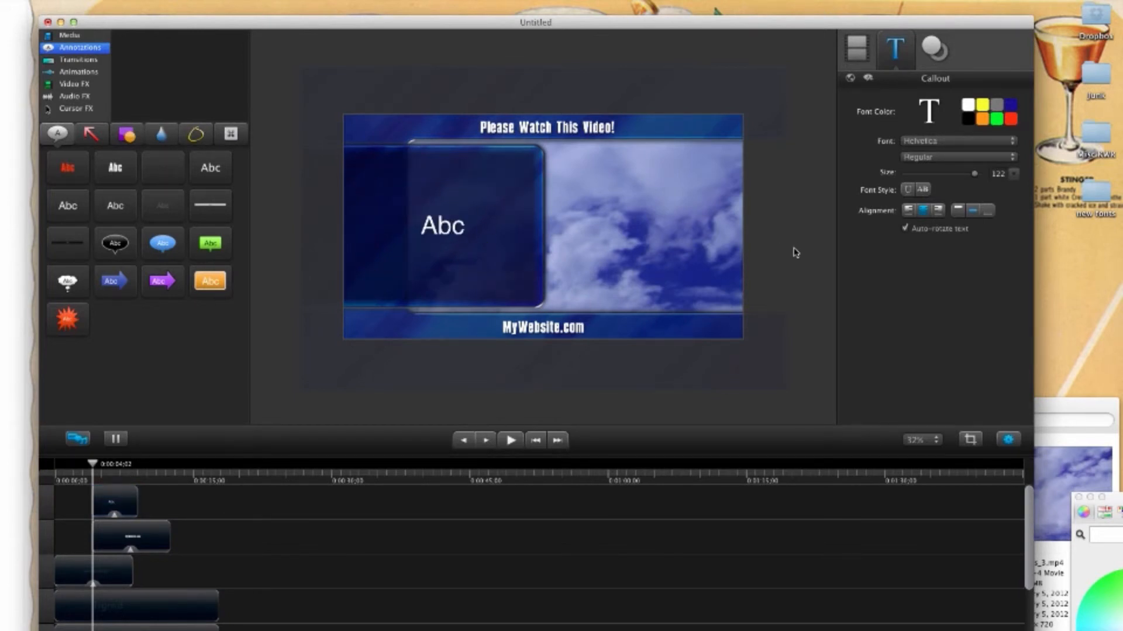
left_click(443, 231)
left_click(761, 225)
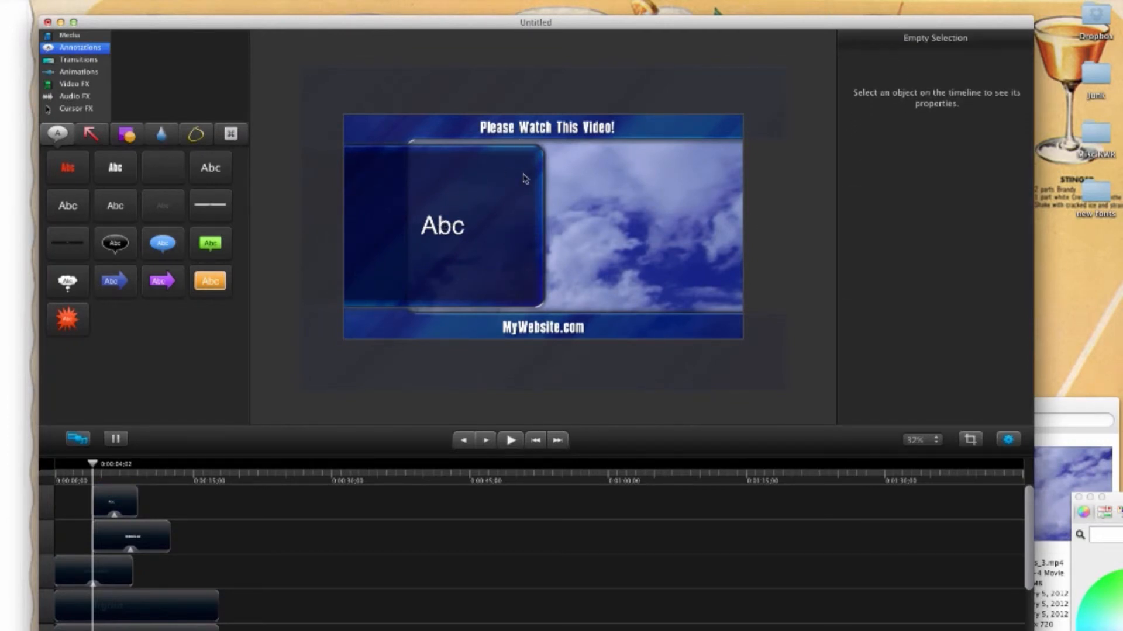
Shift the frgrnd frame slightly left to about X -33 so its dark panel fits closer around the Abc text.
left_click(516, 197)
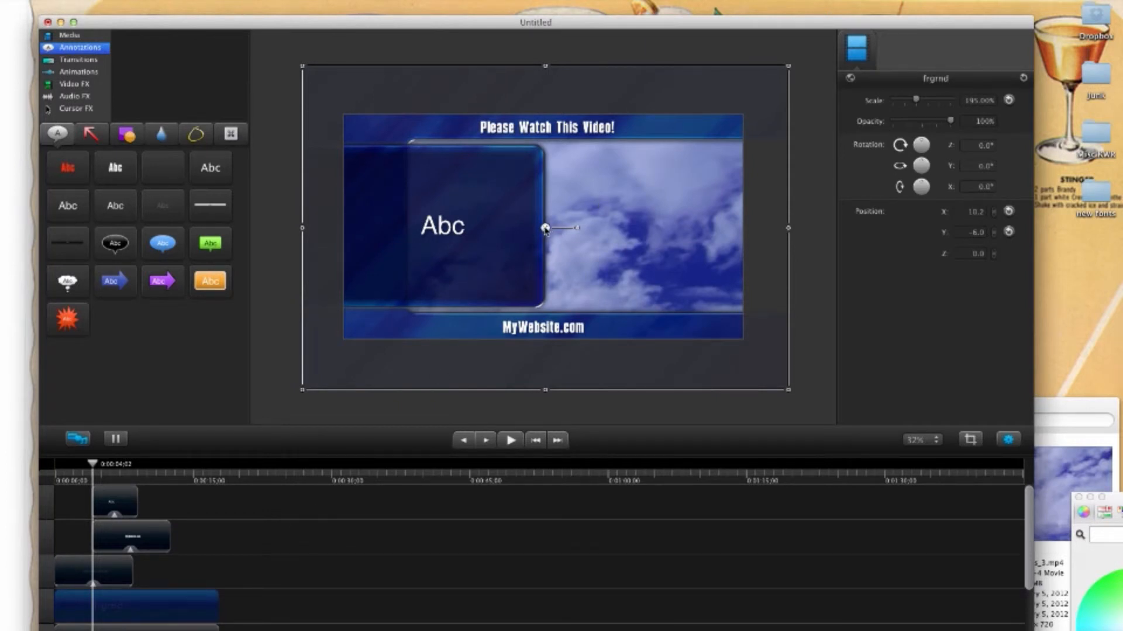
mouse_move(545, 229)
left_mouse_down()
mouse_move(504, 228)
mouse_move(584, 229)
mouse_move(527, 230)
mouse_move(551, 231)
mouse_move(535, 228)
left_mouse_up()
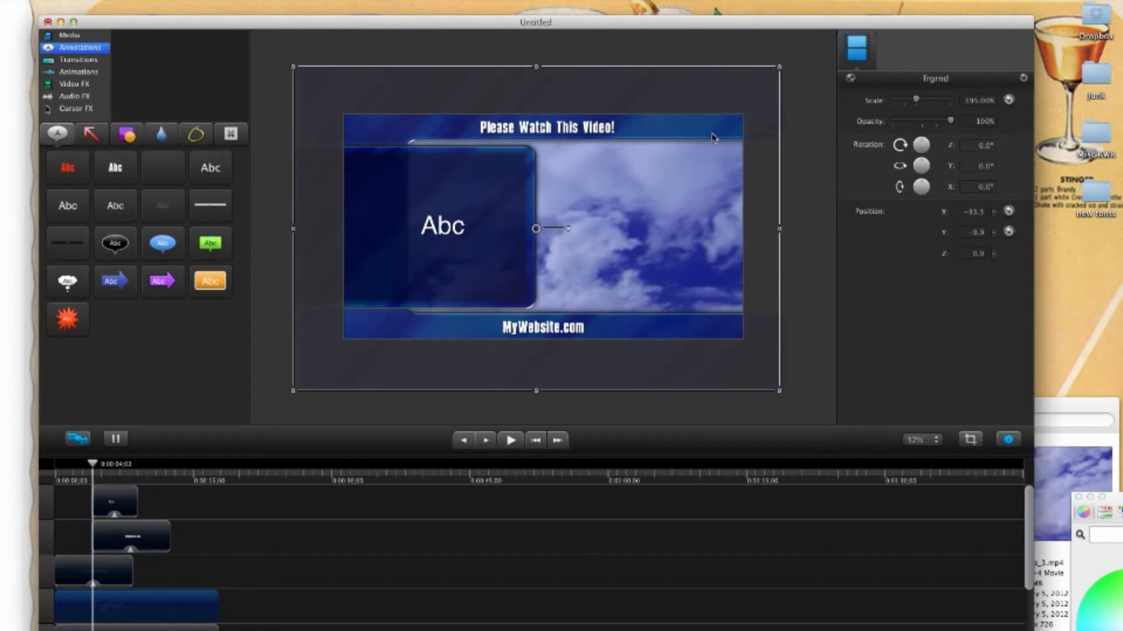
left_click(813, 210)
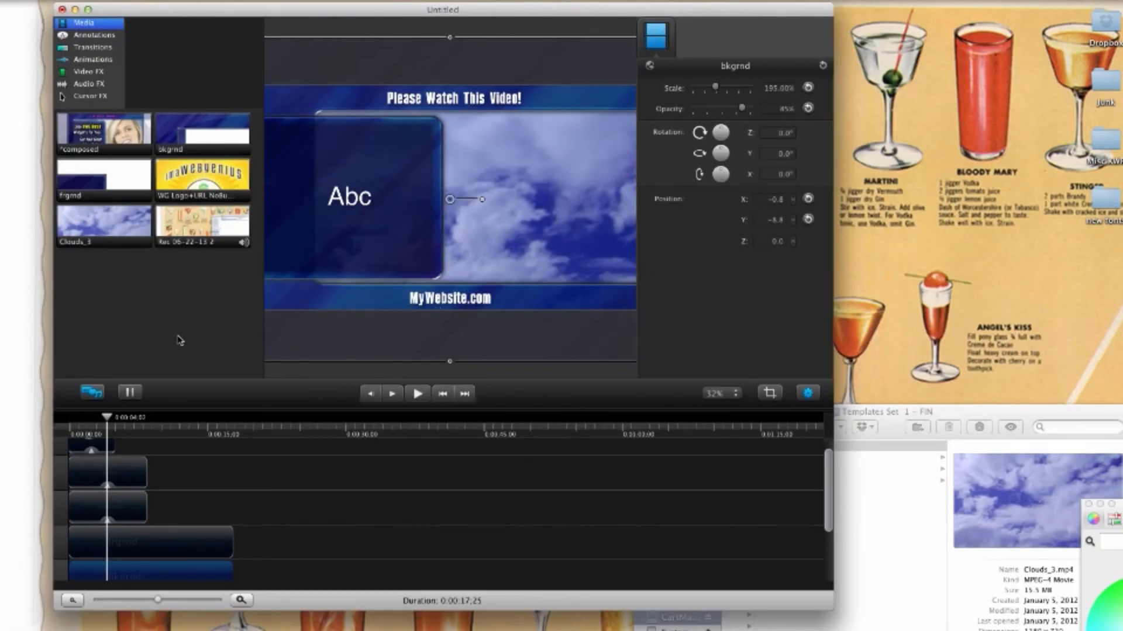
left_click(480, 368)
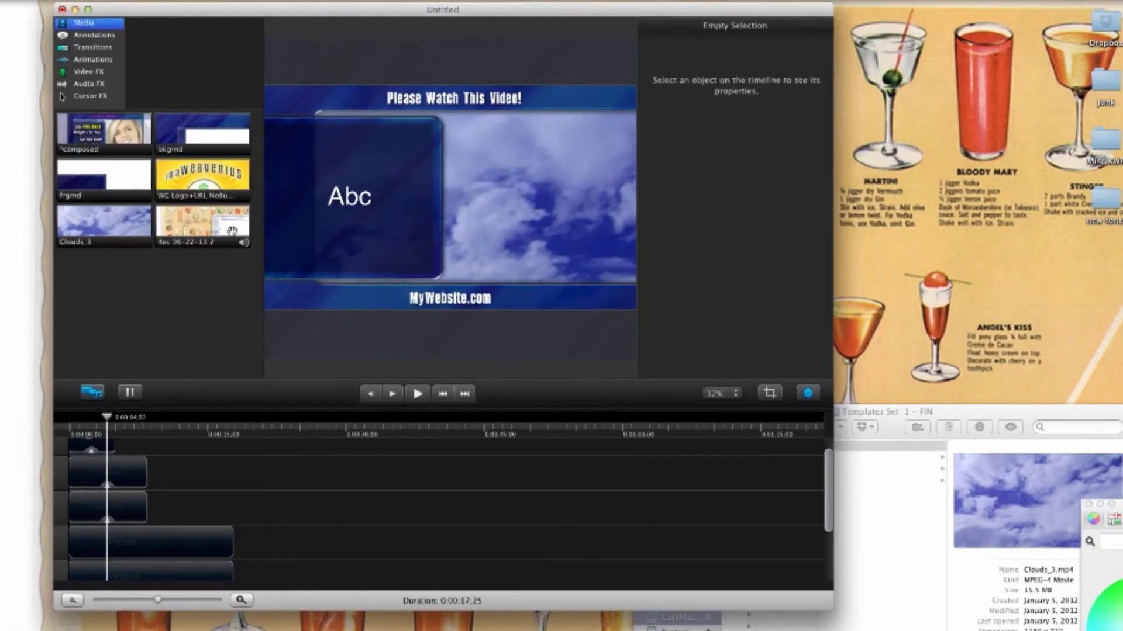
Add the WG Logo+URL NoBubble image to the canvas, shrink it to about 17% scale and place it in the lower-right corner.
left_click(245, 176)
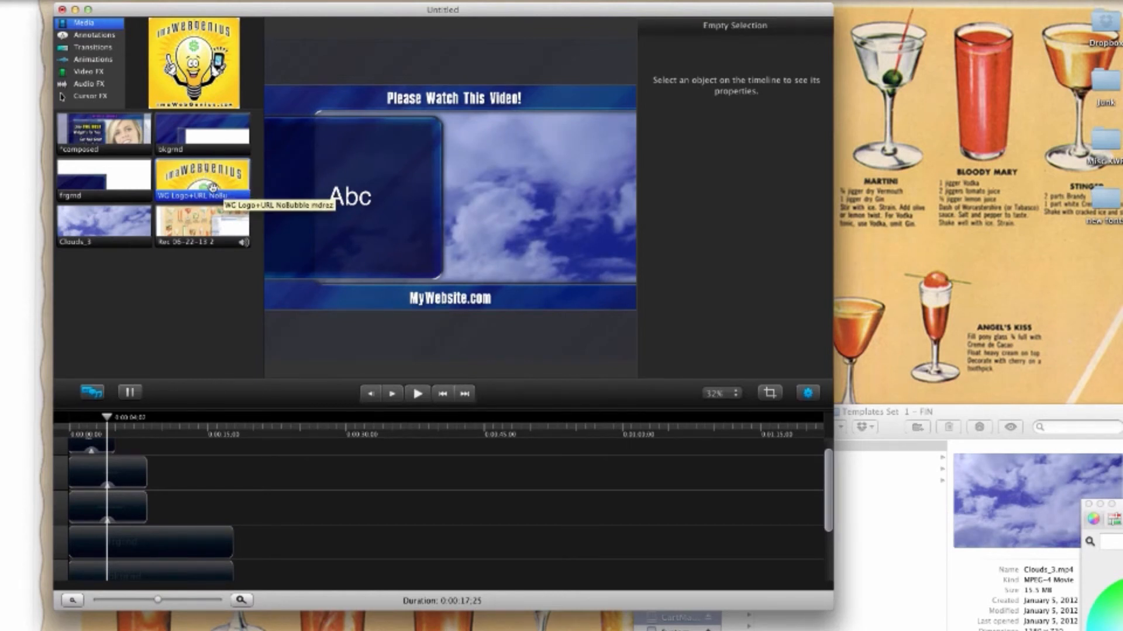
left_click_drag(211, 186, 488, 201)
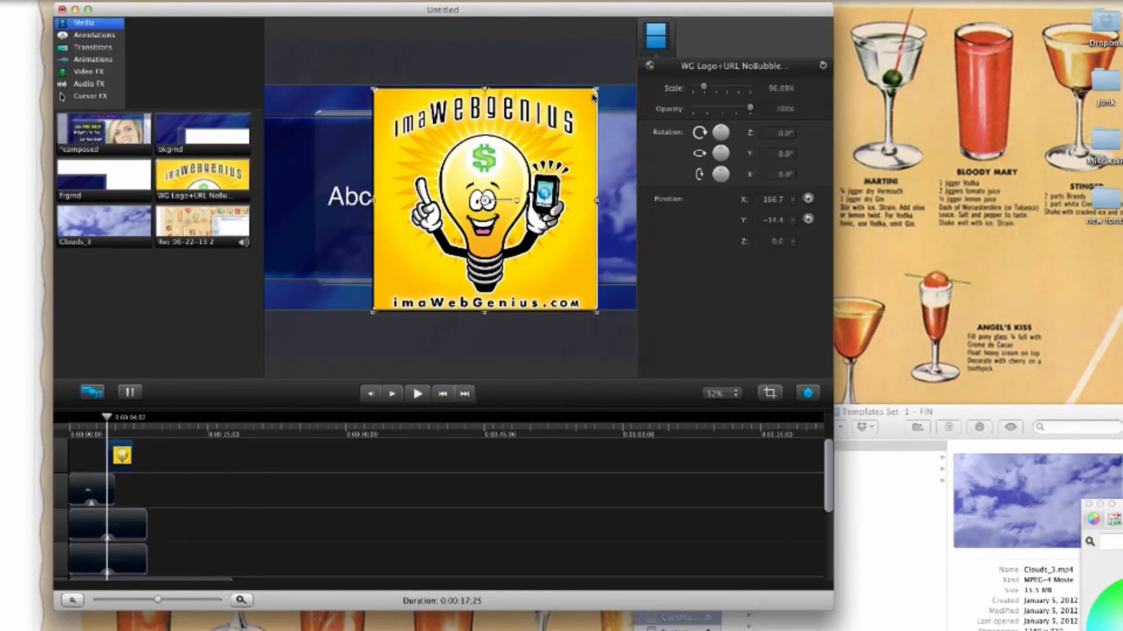
left_click_drag(597, 90, 429, 244)
key("super+z")
left_click_drag(375, 315, 599, 273)
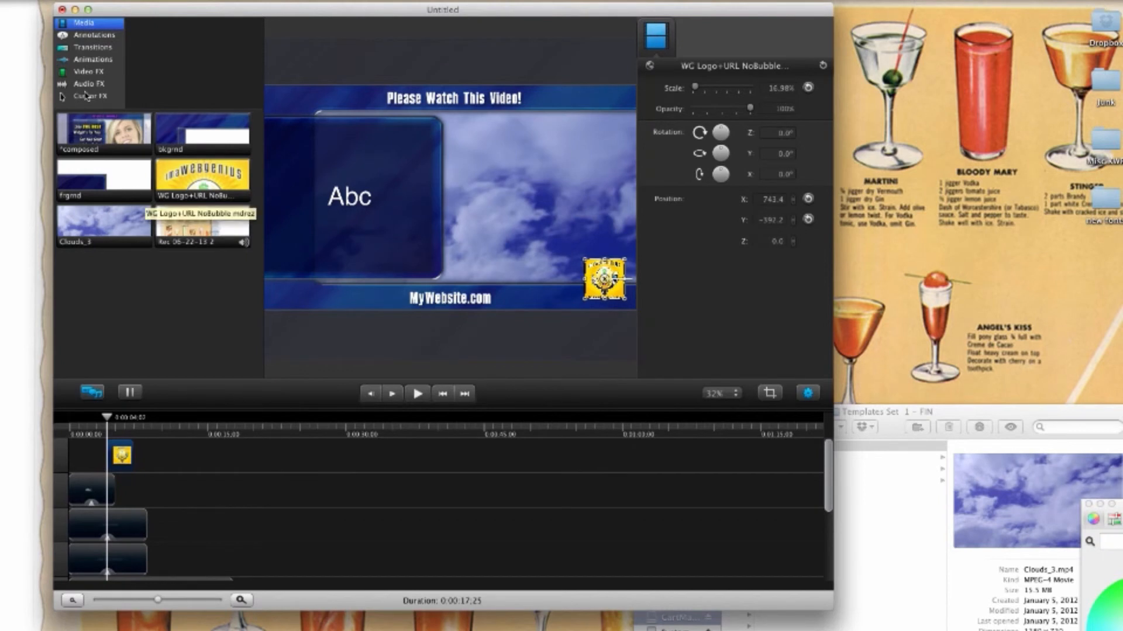
Add a black Drop Shadow effect to the logo with offset about 164, blur about 22 and opacity 100%.
left_click(80, 73)
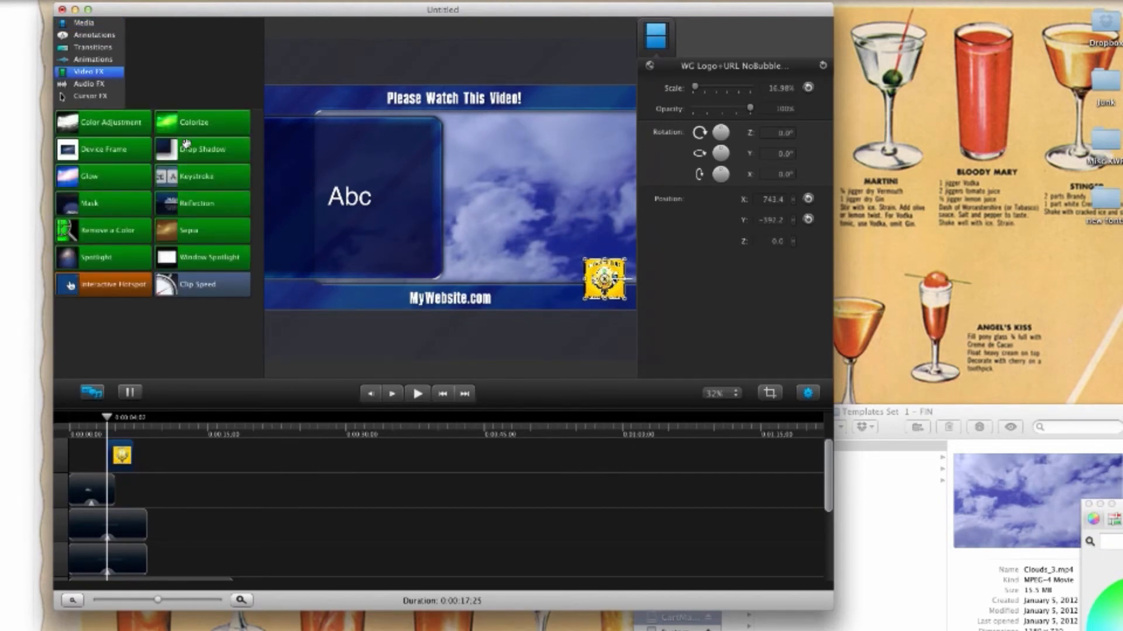
left_click_drag(186, 144, 598, 274)
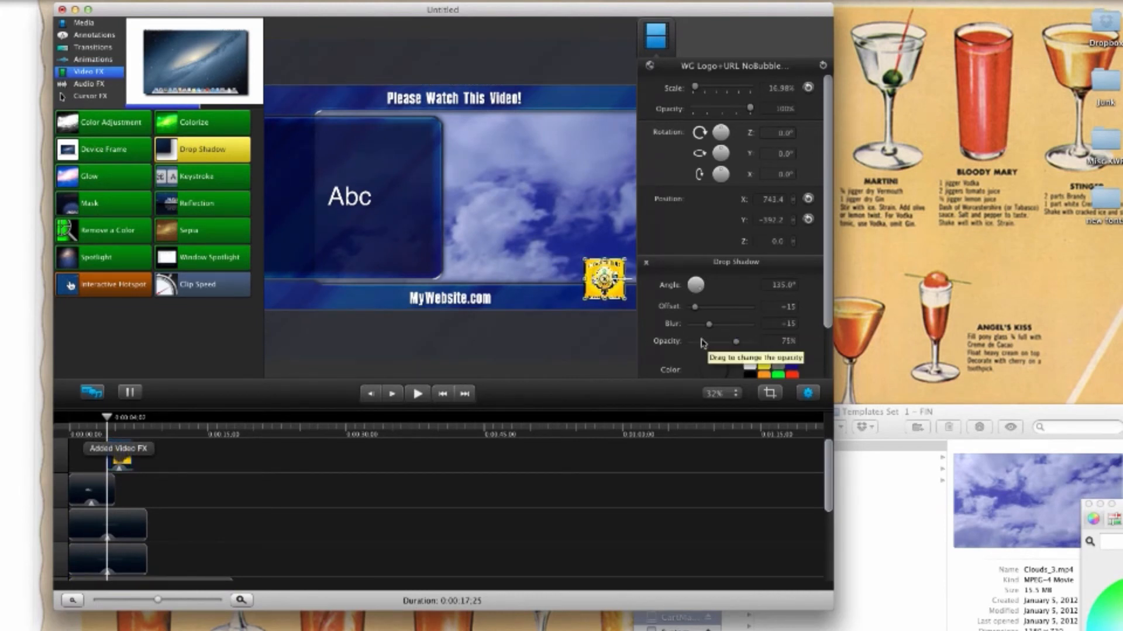
left_click_drag(695, 307, 719, 328)
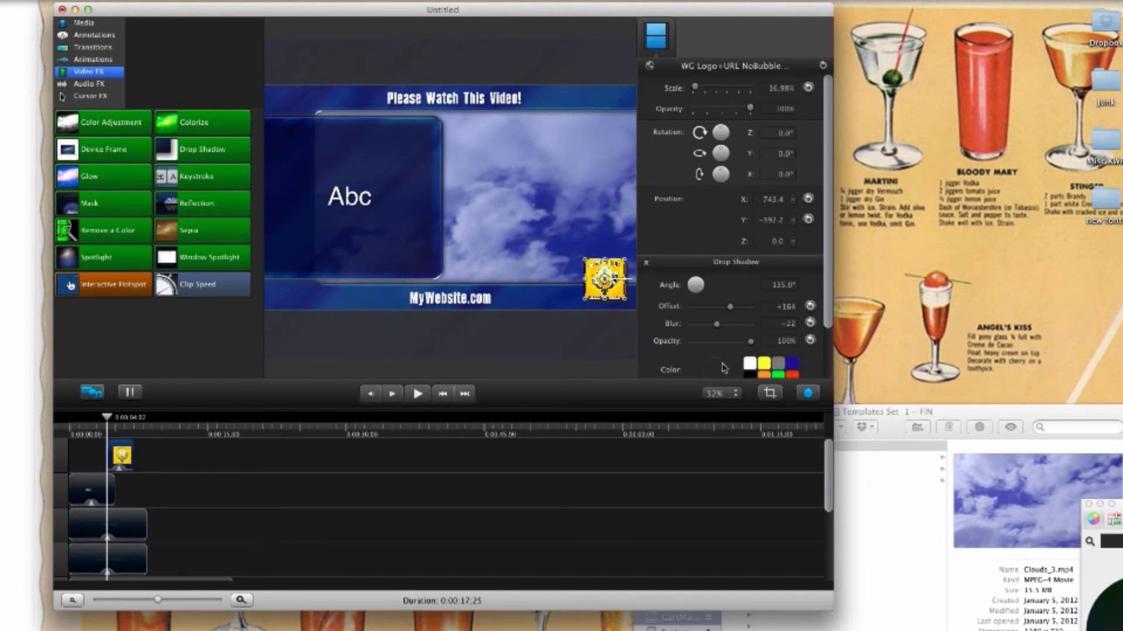
left_click(749, 374)
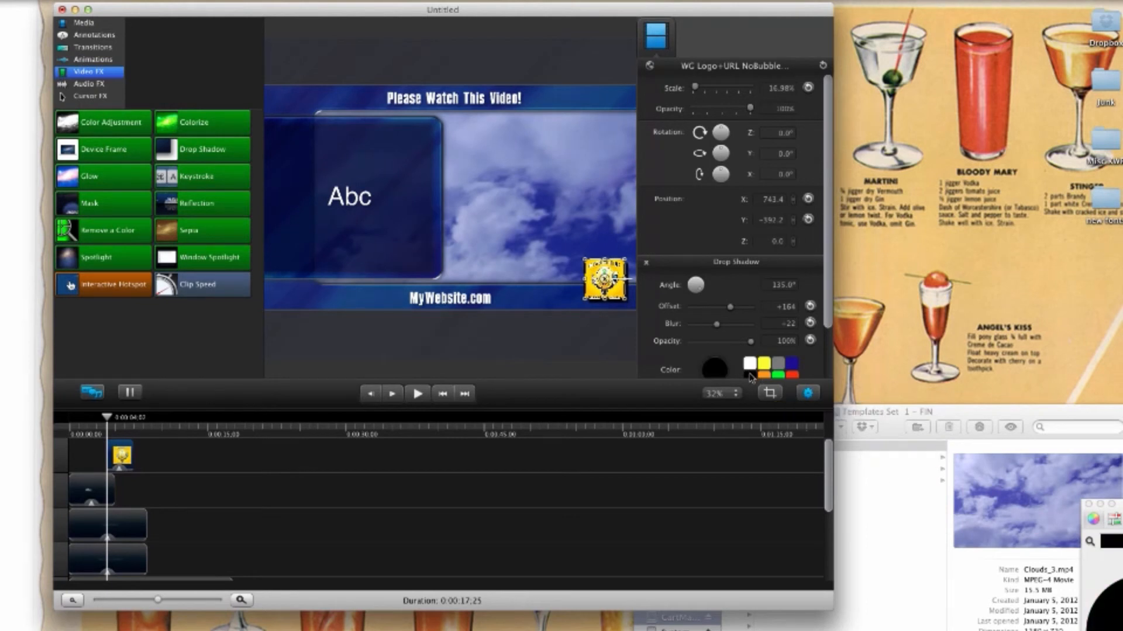
Lower the logo's drop shadow opacity to about 48% and preview the playback.
left_click(621, 348)
left_click(616, 292)
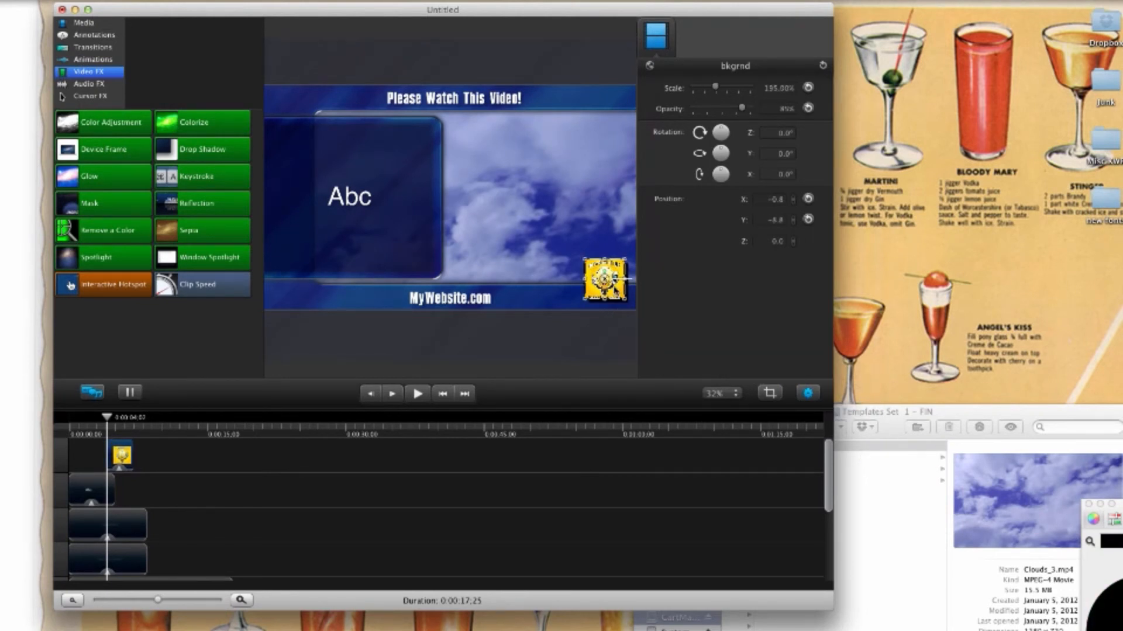
left_click_drag(750, 341, 719, 344)
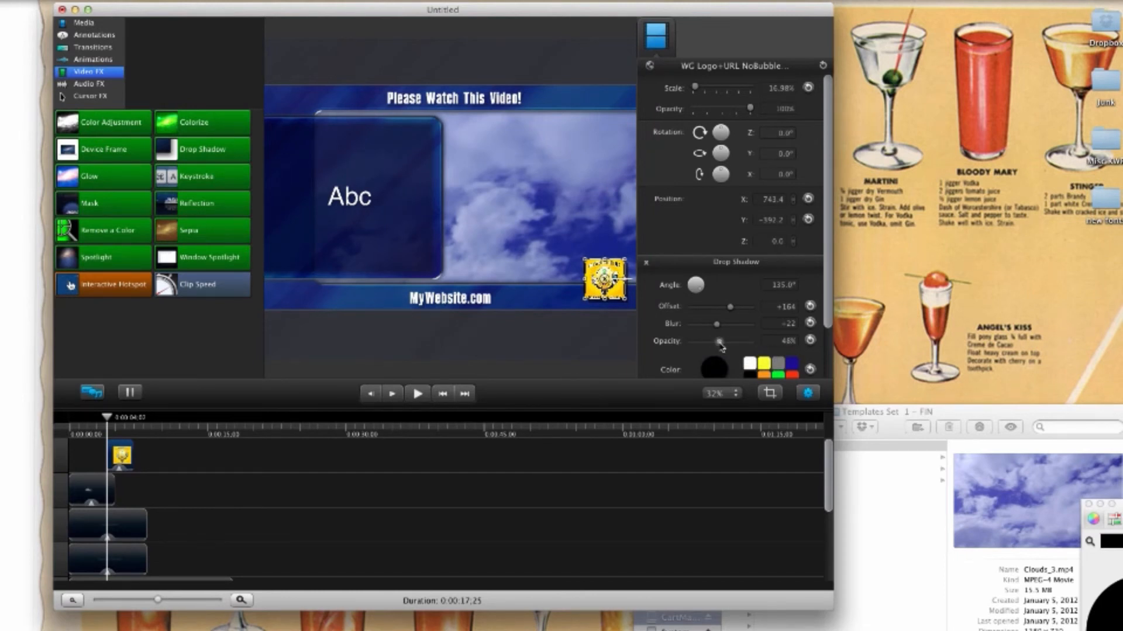
left_click(596, 349)
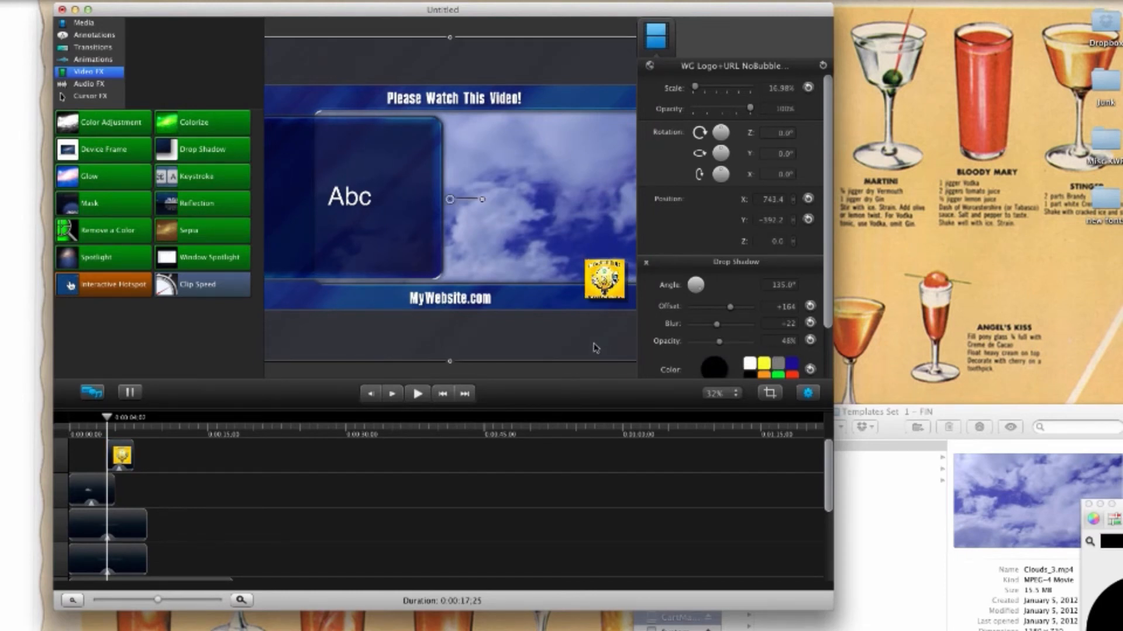
left_click(501, 379)
key("space")
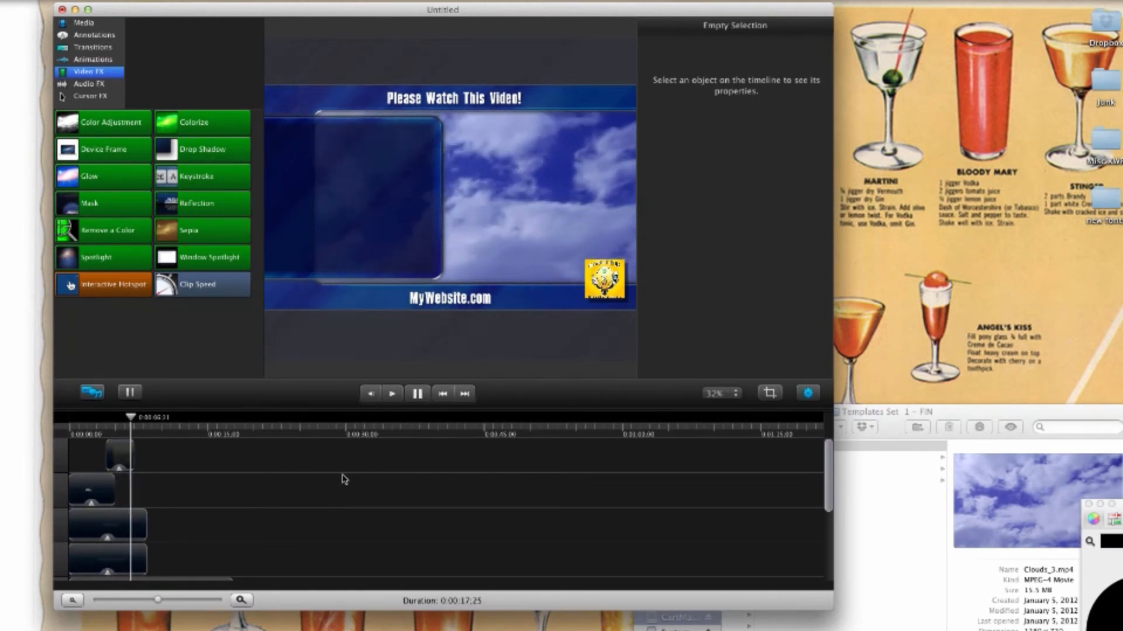
key("space")
Set the logo's drop shadow opacity to 0%.
left_click(604, 279)
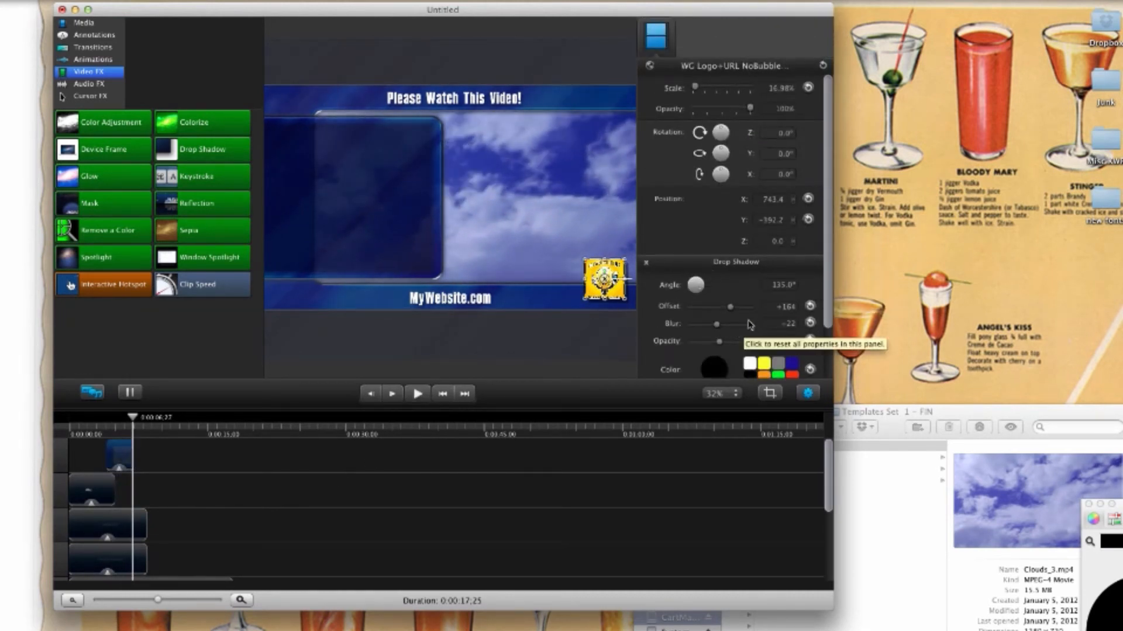
left_click_drag(827, 329, 830, 370)
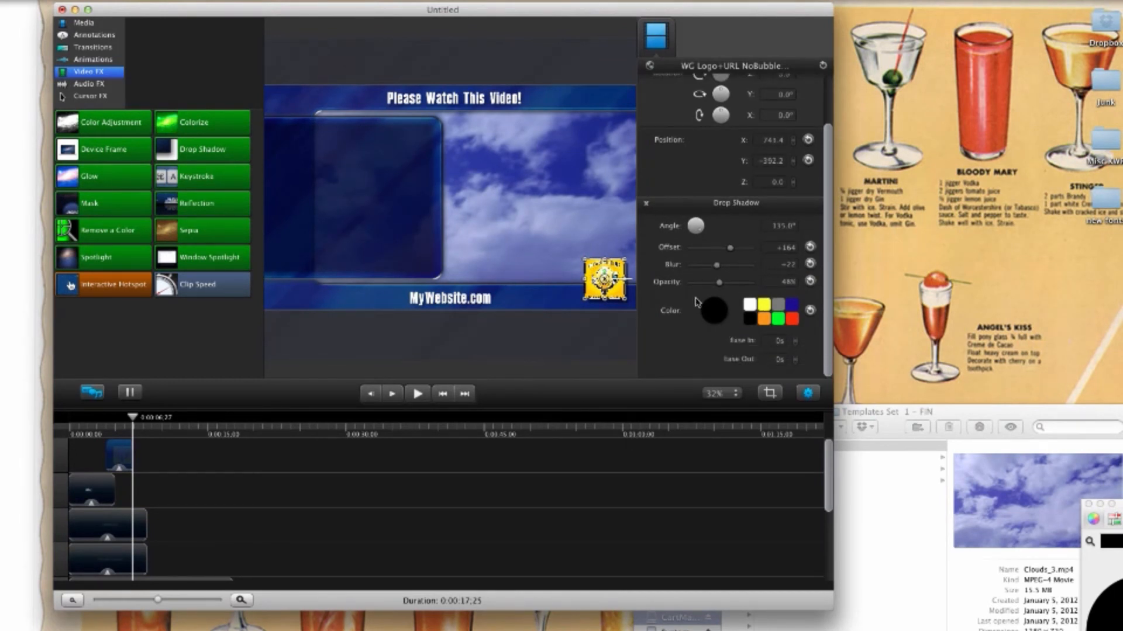
left_click_drag(720, 285, 675, 286)
scroll(738, 272, "up", 3)
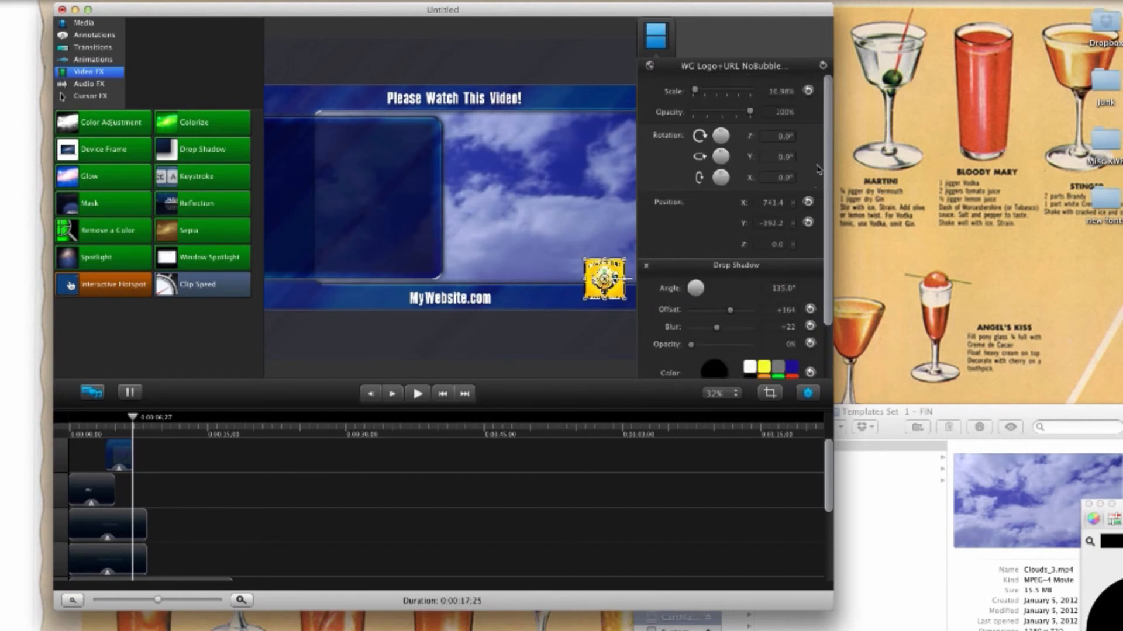
Reduce the logo's opacity to about 55% and move it to the upper-right area of the clouds.
left_click_drag(749, 113, 724, 115)
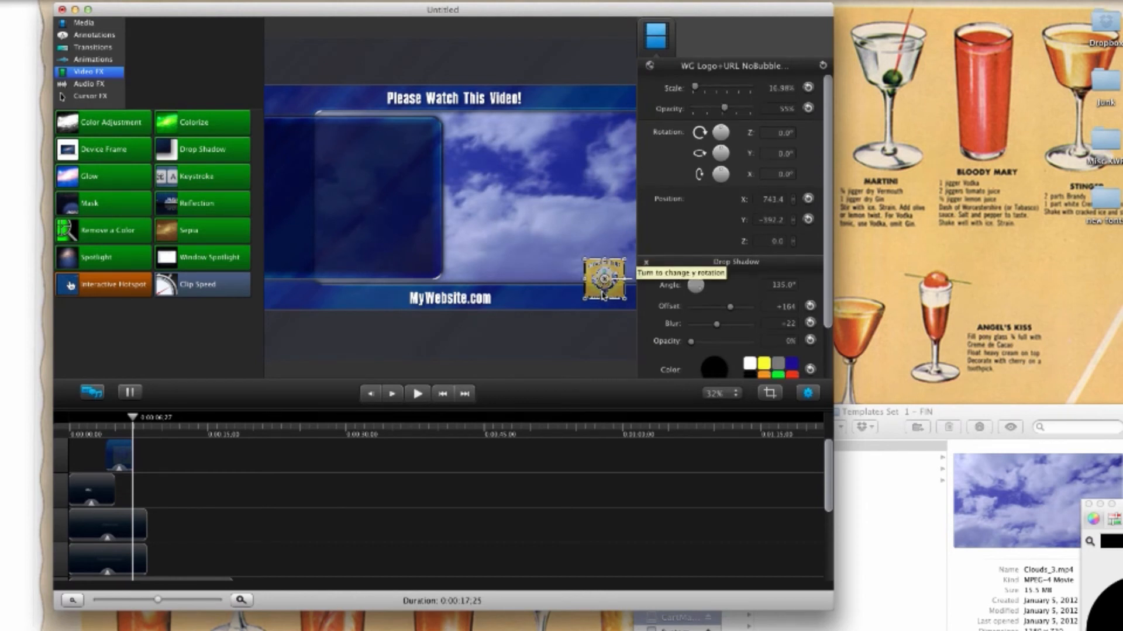
left_click_drag(614, 274, 614, 125)
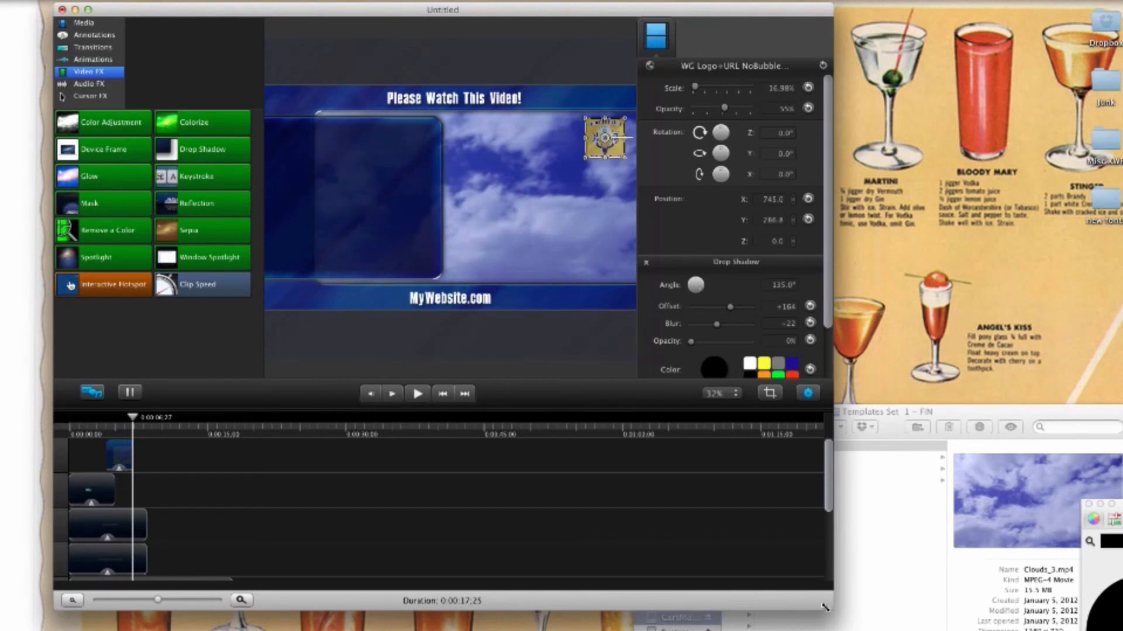
Enlarge the editor window, place the logo in the frame's lower-right corner at about X 798, Y -406, and set its opacity to 100%.
left_click_drag(831, 608, 934, 596)
left_click_drag(664, 127, 675, 277)
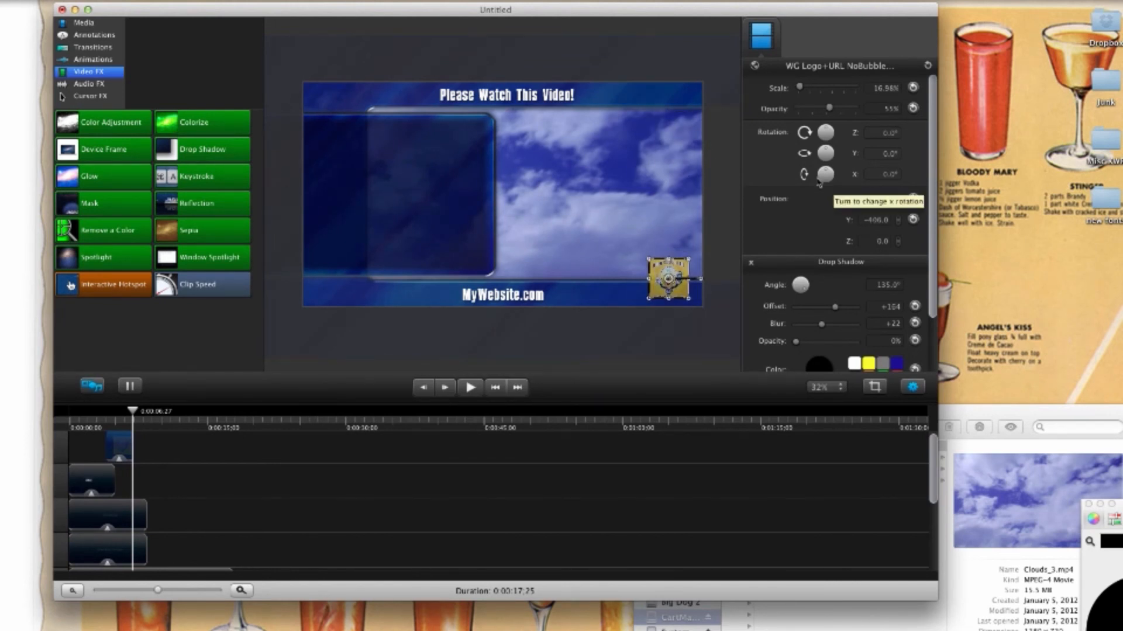
left_click_drag(831, 109, 862, 113)
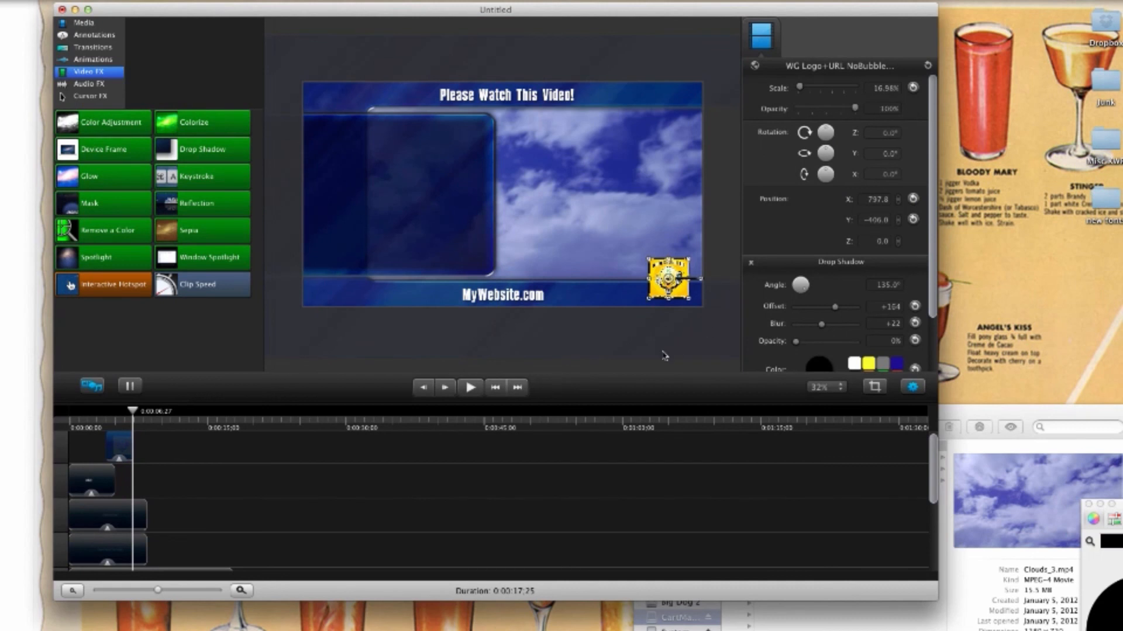
Extend the logo clip to end together with the title clips and preview the playback.
left_click(665, 352)
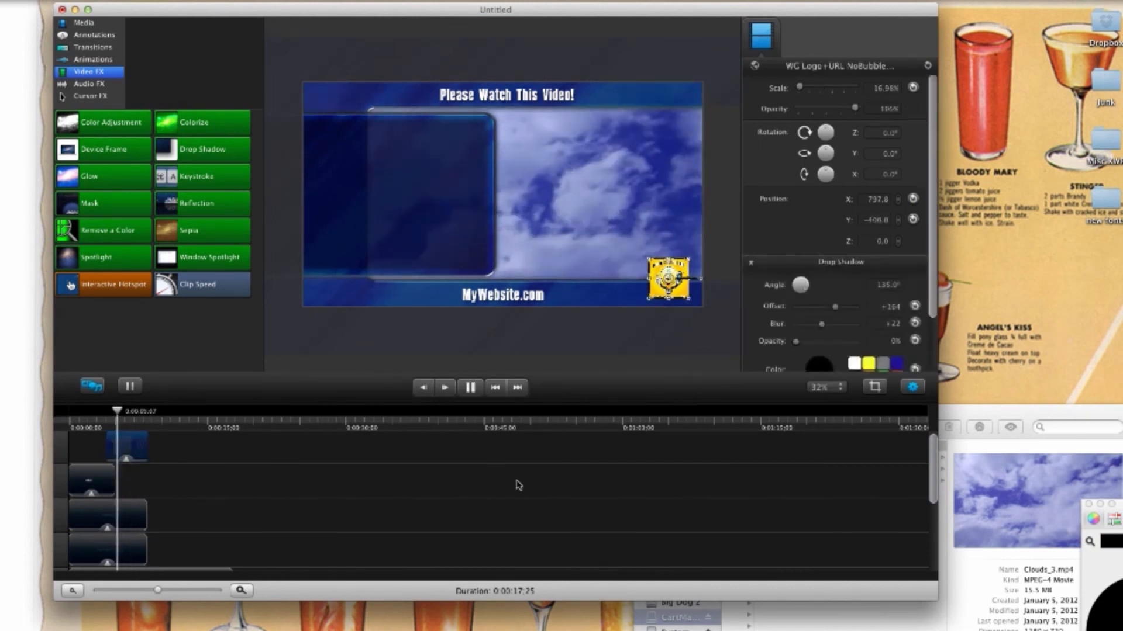
left_click(640, 364)
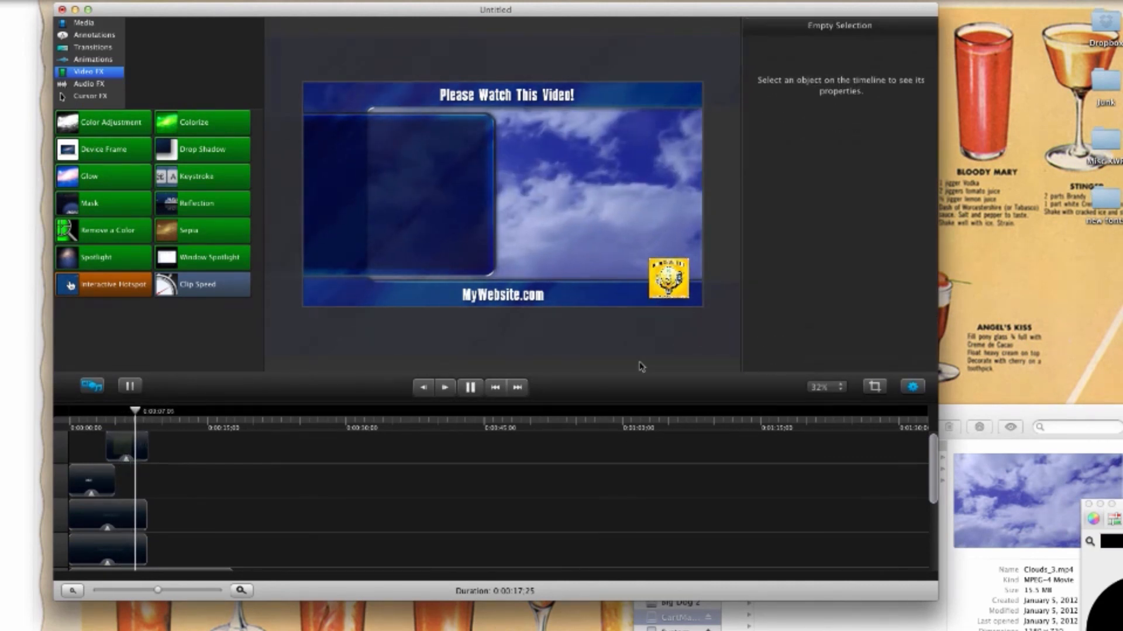